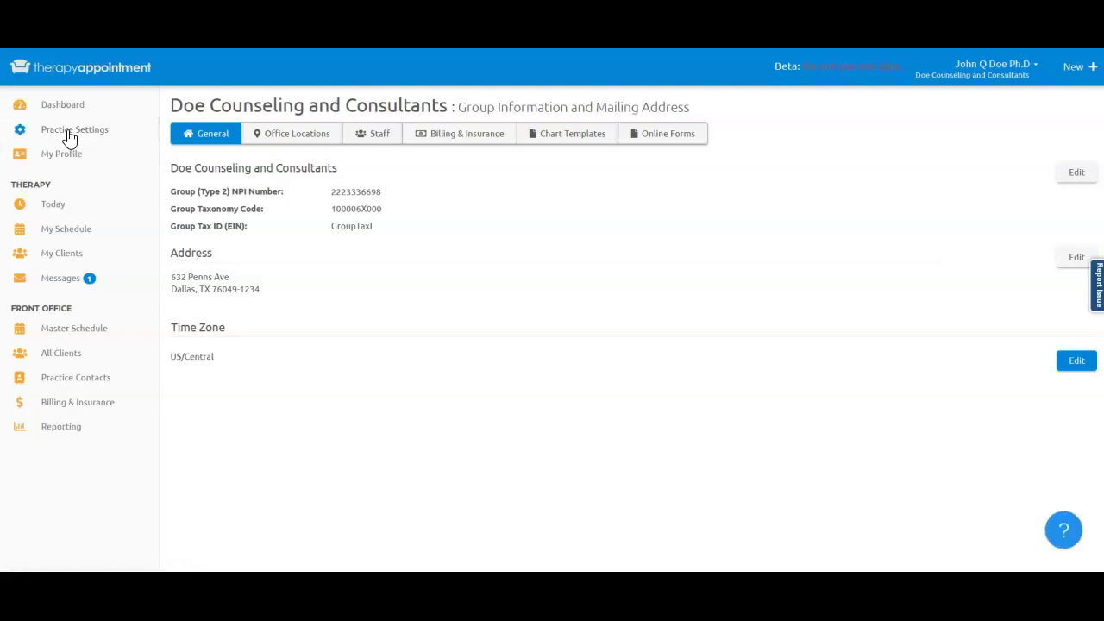
Create a new practice-wide online form from the blank template.
{"action": "left_click", "coordinate": [653, 148]}
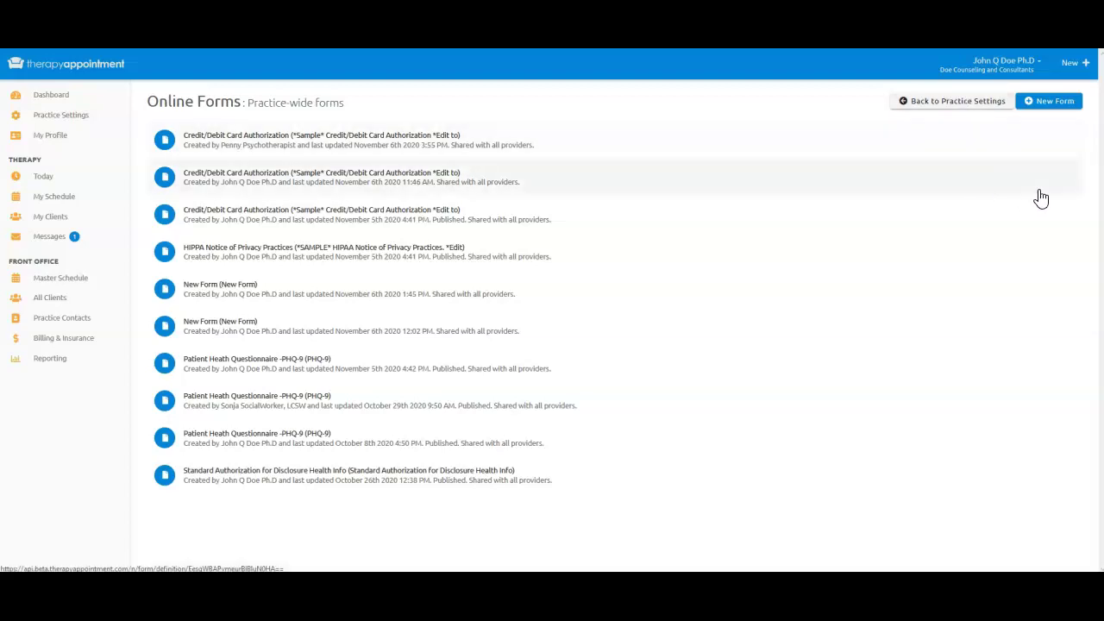
{"action": "left_click", "coordinate": [1057, 111]}
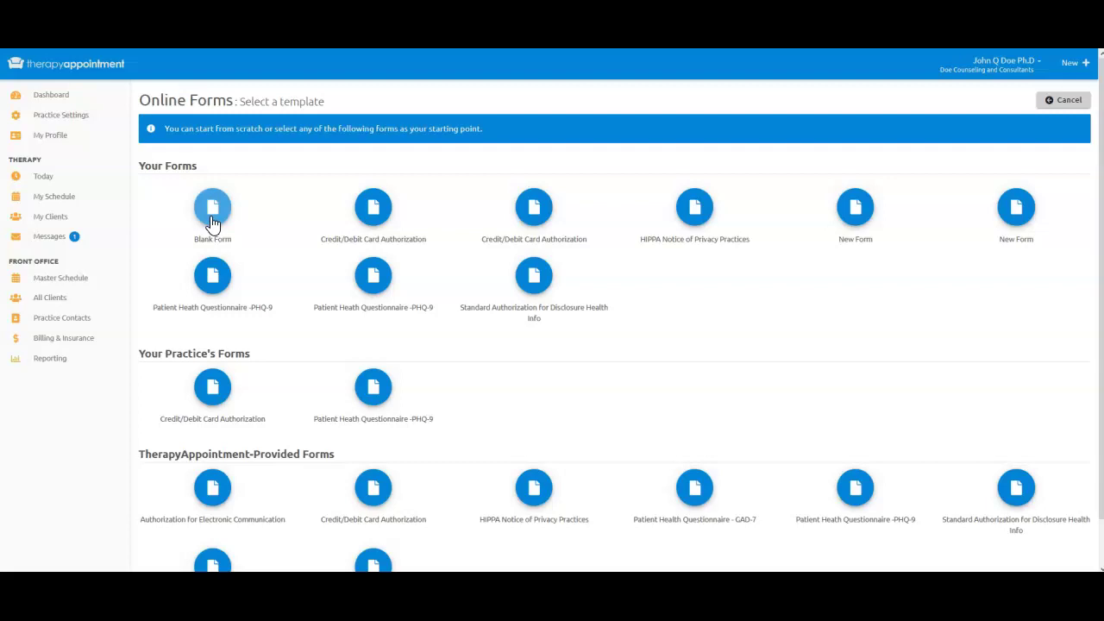
{"action": "left_click", "coordinate": [213, 209]}
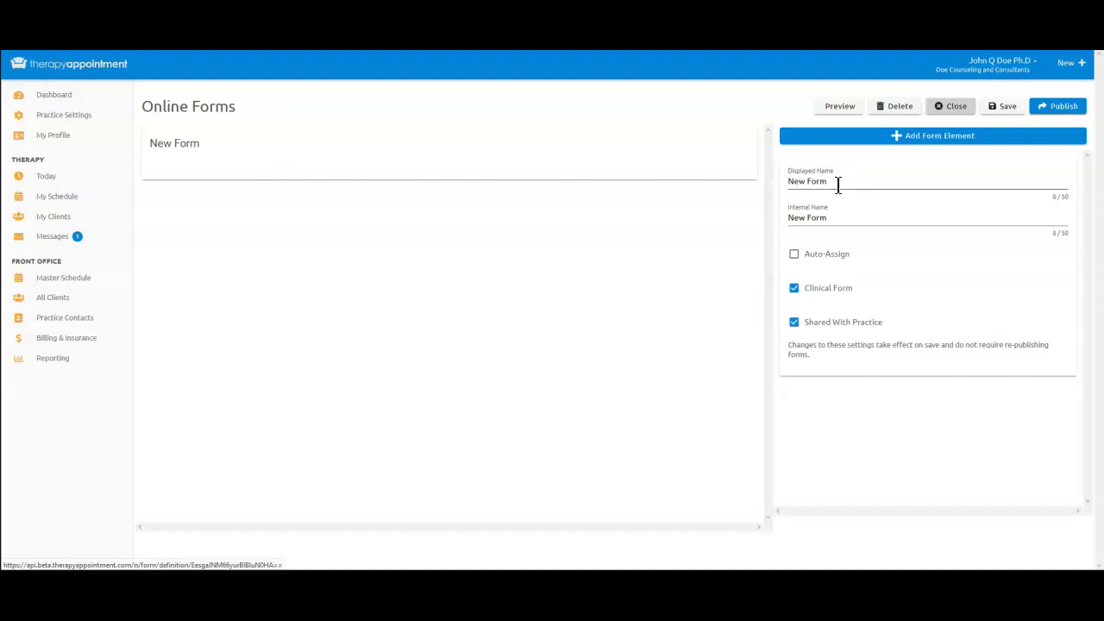
Set the form's displayed name to "Awesome Form" and internal name to "Intake form for clients", and enable auto-assign.
{"action": "left_click_drag", "start_coordinate": [835, 181], "coordinate": [780, 182]}
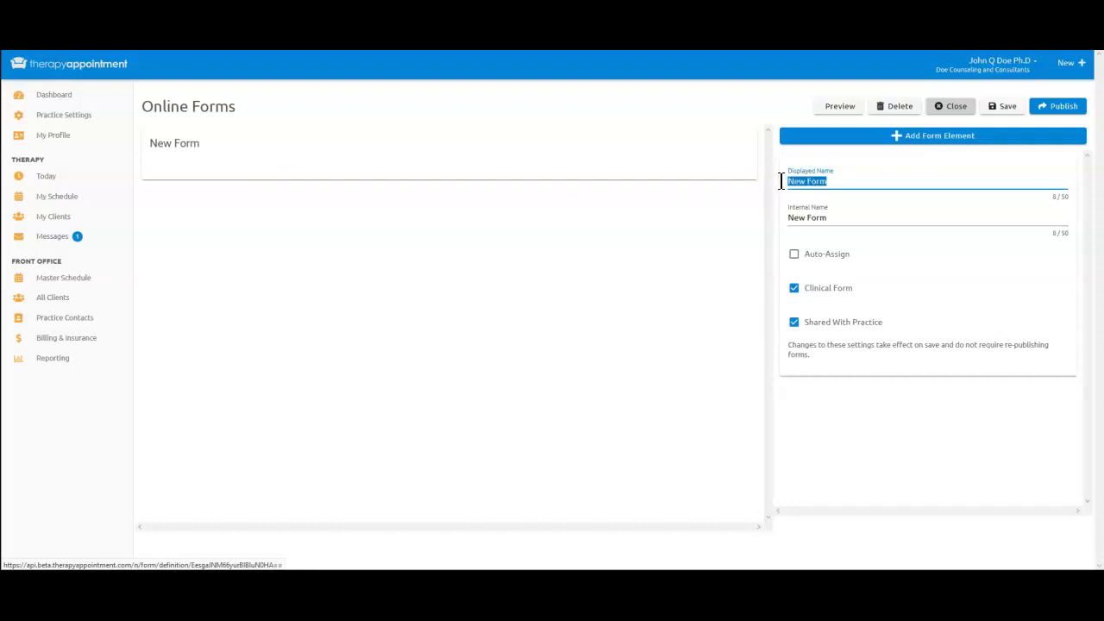
{"action": "type", "text": "Awesome Form"}
{"action": "left_click", "coordinate": [833, 212]}
{"action": "left_click_drag", "start_coordinate": [828, 215], "coordinate": [788, 223]}
{"action": "type", "text": "I"}
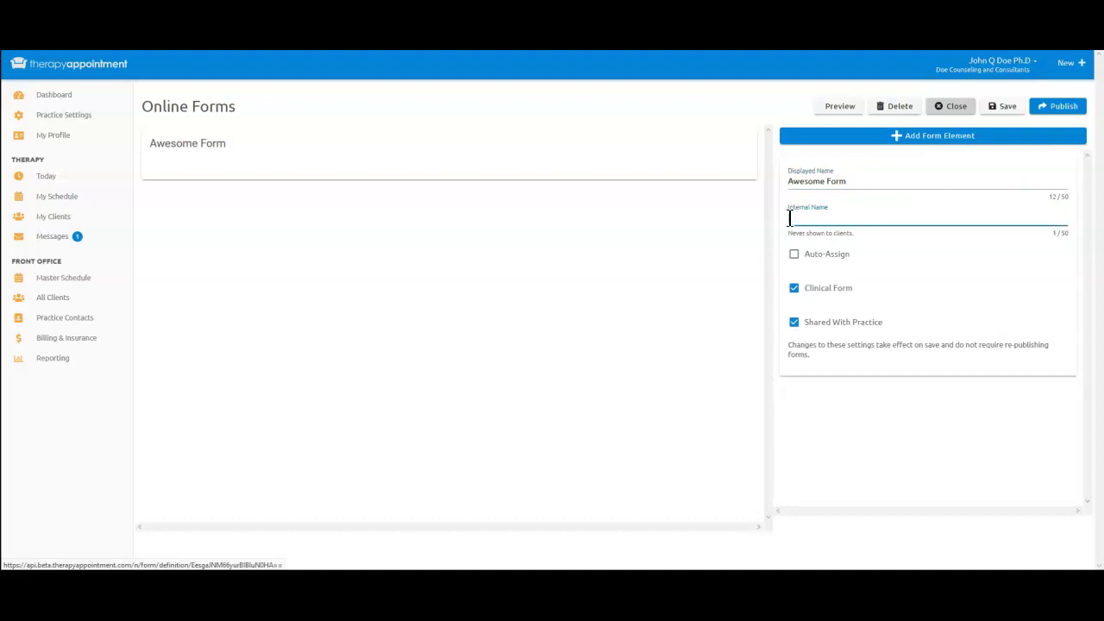
{"action": "type", "text": "ntake form for clients"}
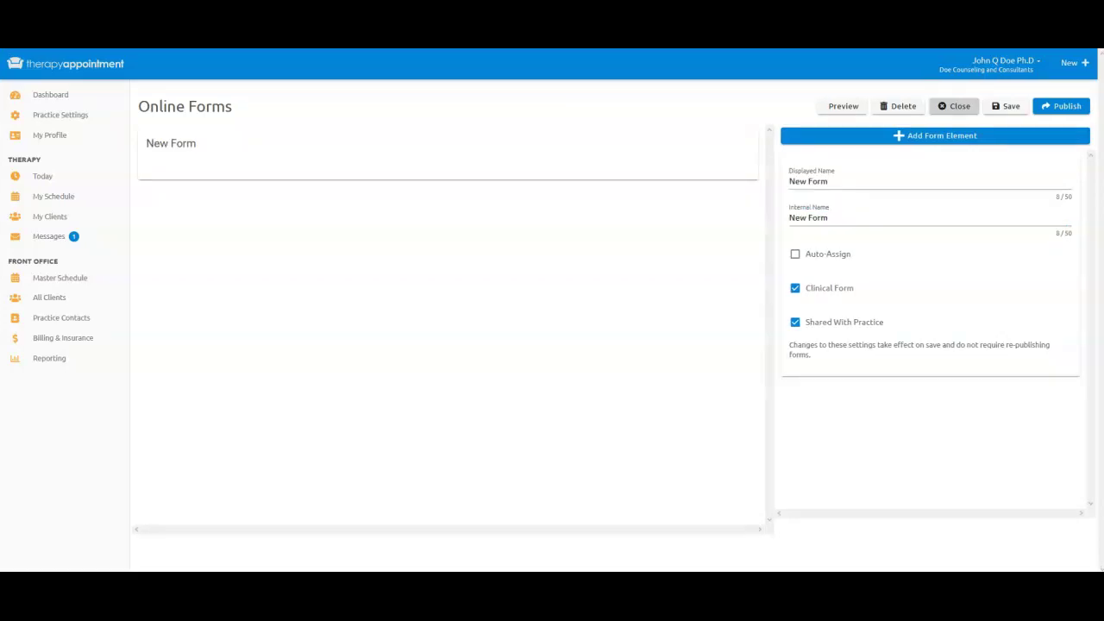
{"action": "left_click", "coordinate": [796, 256]}
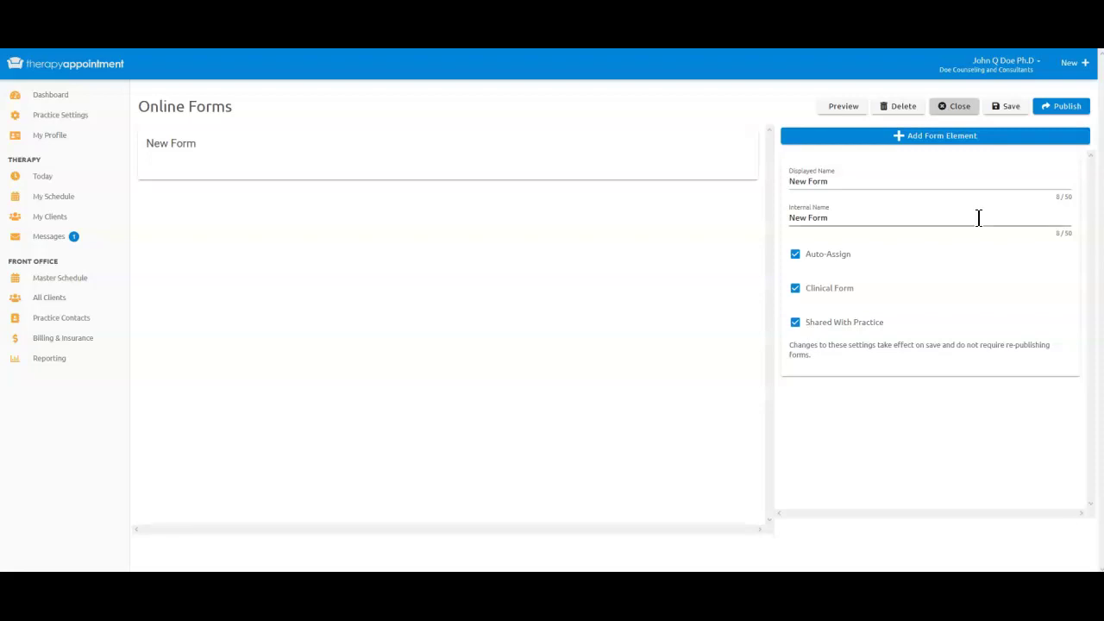
Examine the available form element types, from instructional text and free text through multiple choice, dates, auto text and form section.
{"action": "left_click", "coordinate": [937, 143]}
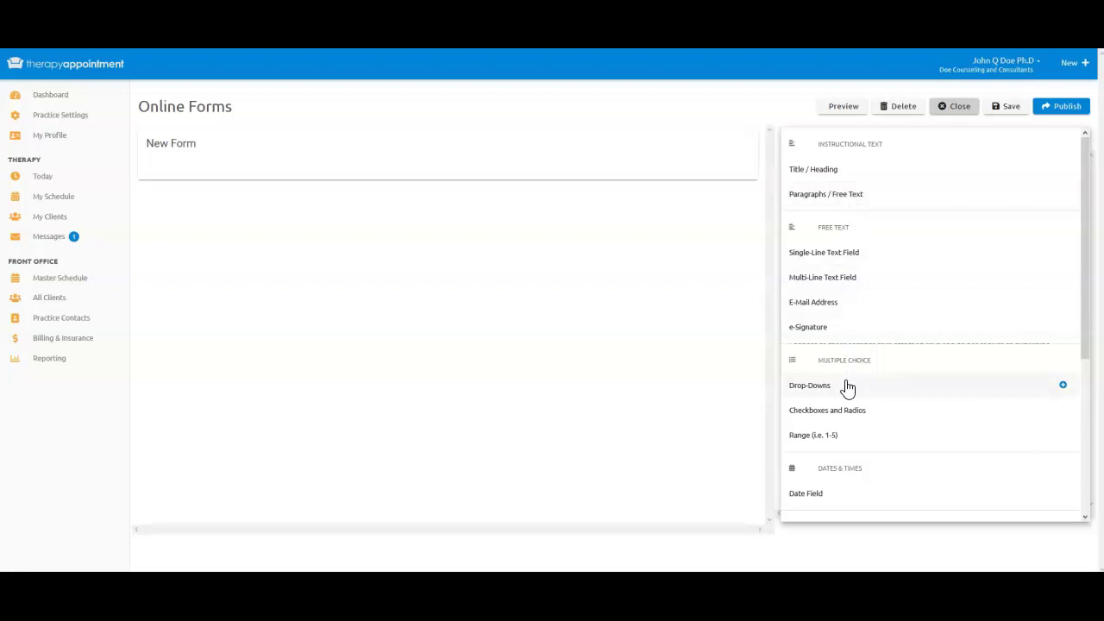
{"action": "scroll", "coordinate": [844, 420], "scroll_direction": "down", "scroll_amount": 3}
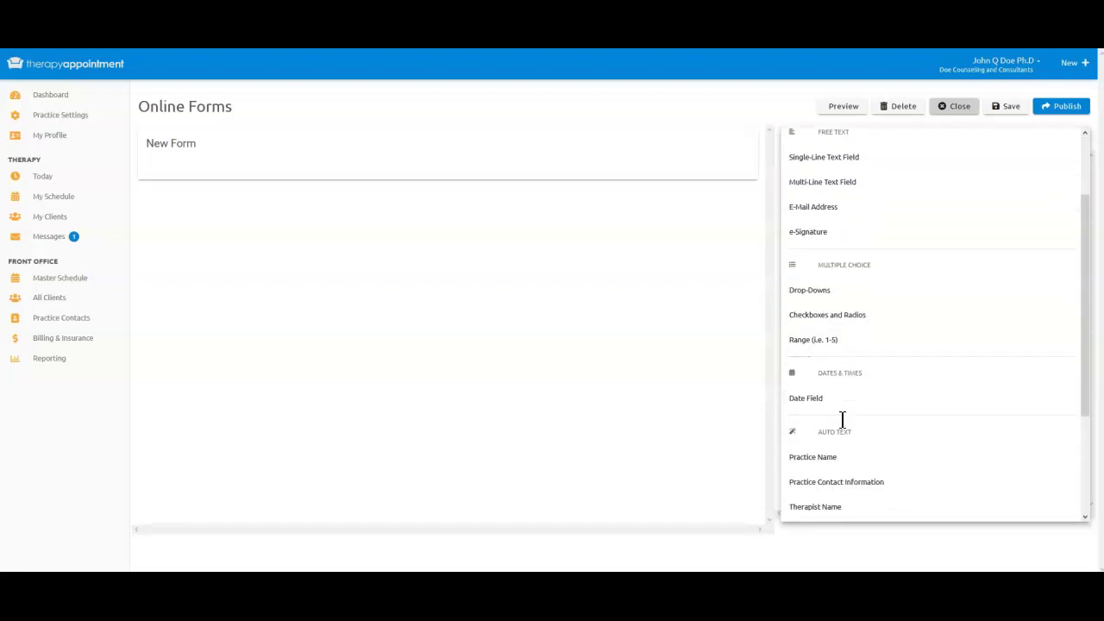
{"action": "scroll", "coordinate": [845, 429], "scroll_direction": "down", "scroll_amount": 2}
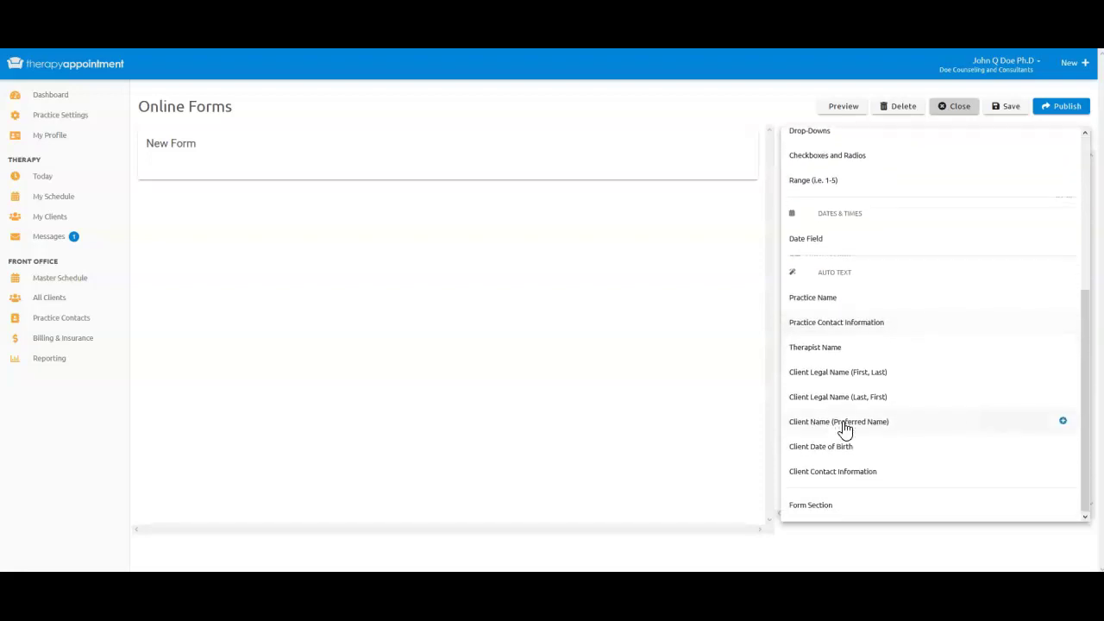
{"action": "scroll", "coordinate": [845, 428], "scroll_direction": "up", "scroll_amount": 5}
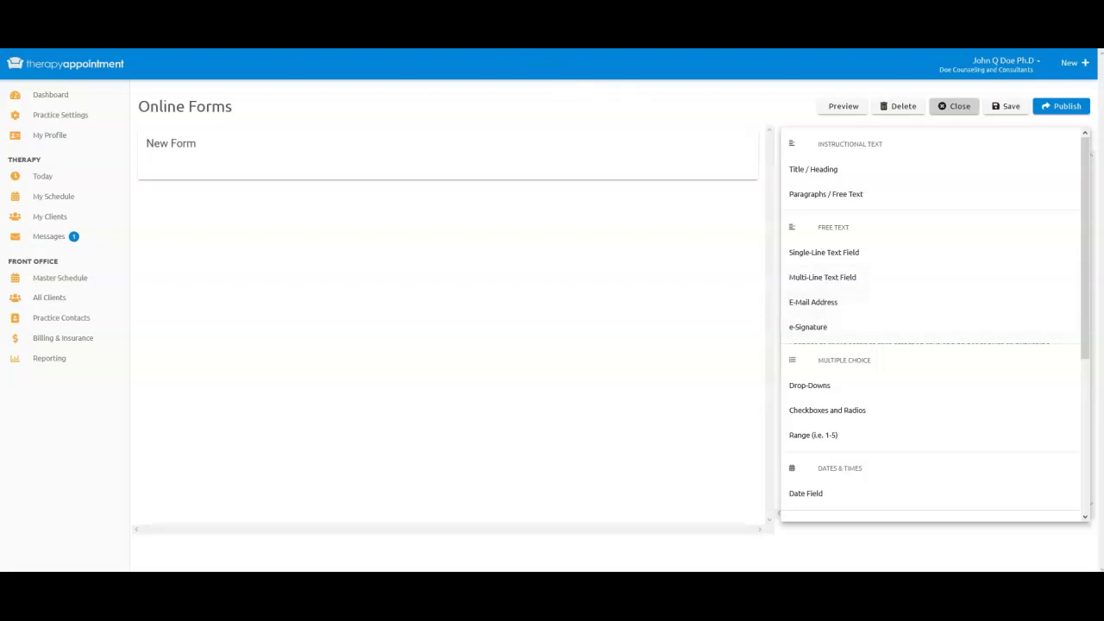
{"action": "scroll", "coordinate": [834, 373], "scroll_direction": "down", "scroll_amount": 1}
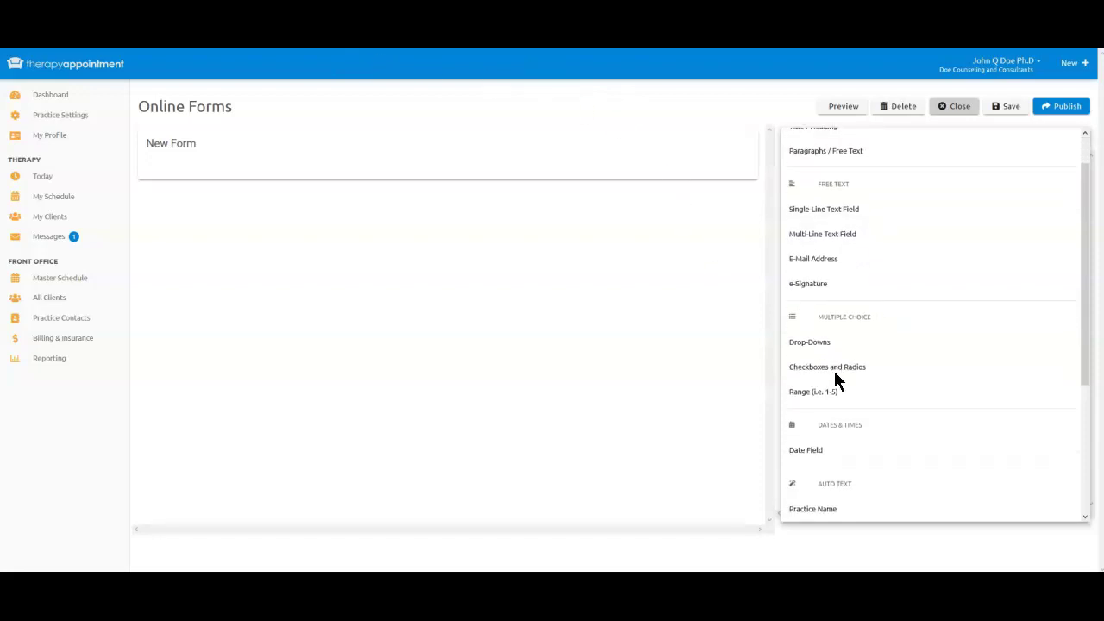
{"action": "scroll", "coordinate": [834, 372], "scroll_direction": "down", "scroll_amount": 1}
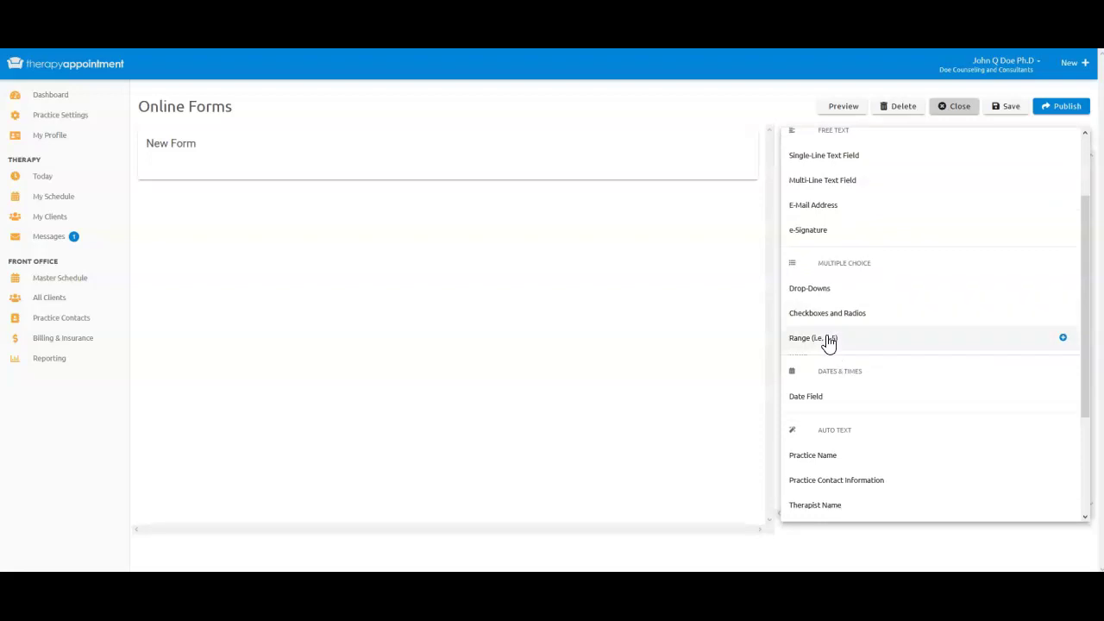
{"action": "scroll", "coordinate": [826, 360], "scroll_direction": "down", "scroll_amount": 2}
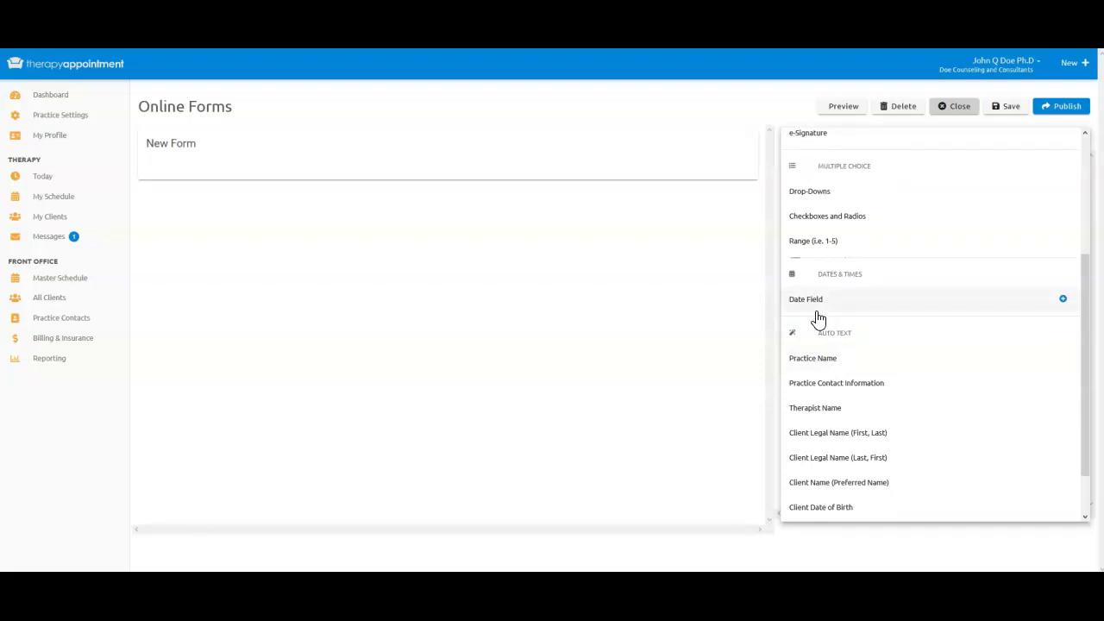
{"action": "scroll", "coordinate": [816, 321], "scroll_direction": "down", "scroll_amount": 2}
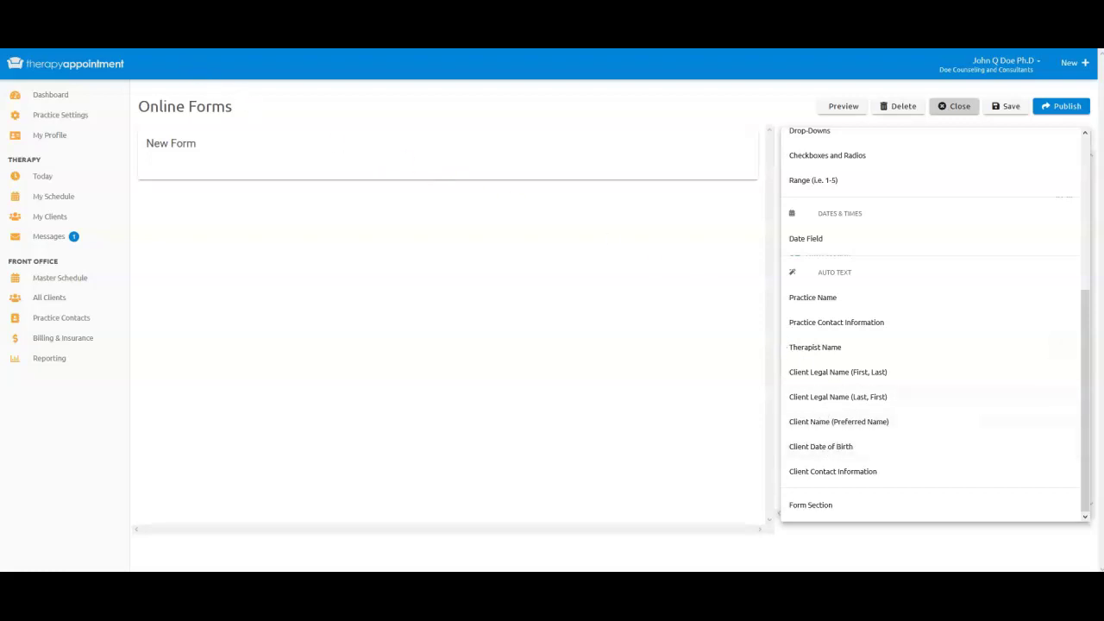
{"action": "scroll", "coordinate": [981, 288], "scroll_direction": "up", "scroll_amount": 5}
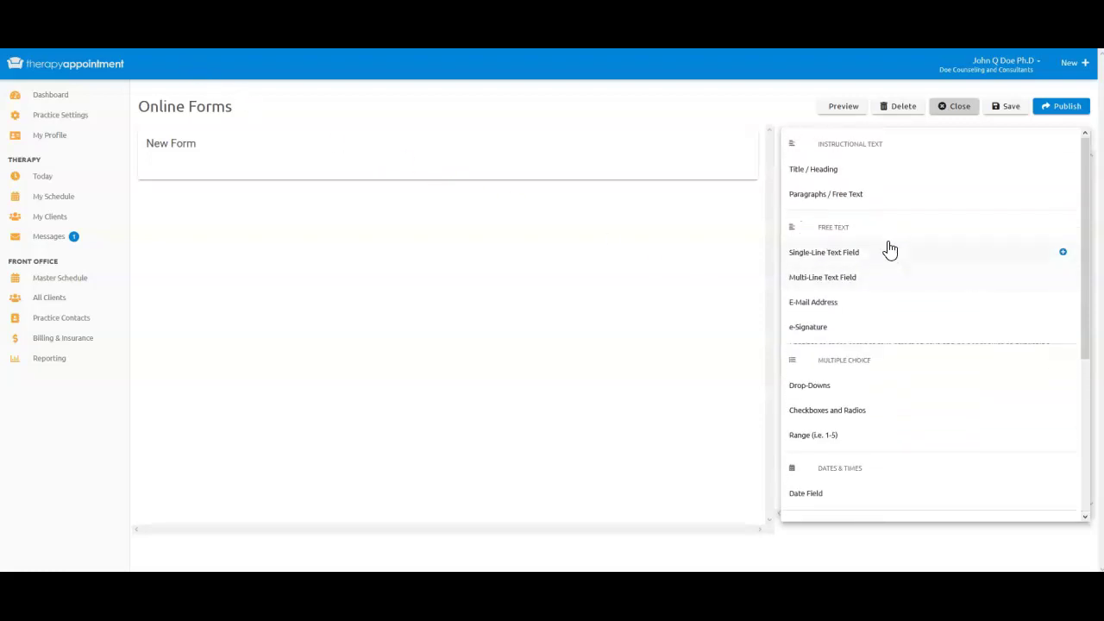
Add a paragraph block reading "So that I may learn some information about you before the first session, please fill out the following form to the best of your ability.".
{"action": "left_click", "coordinate": [814, 206]}
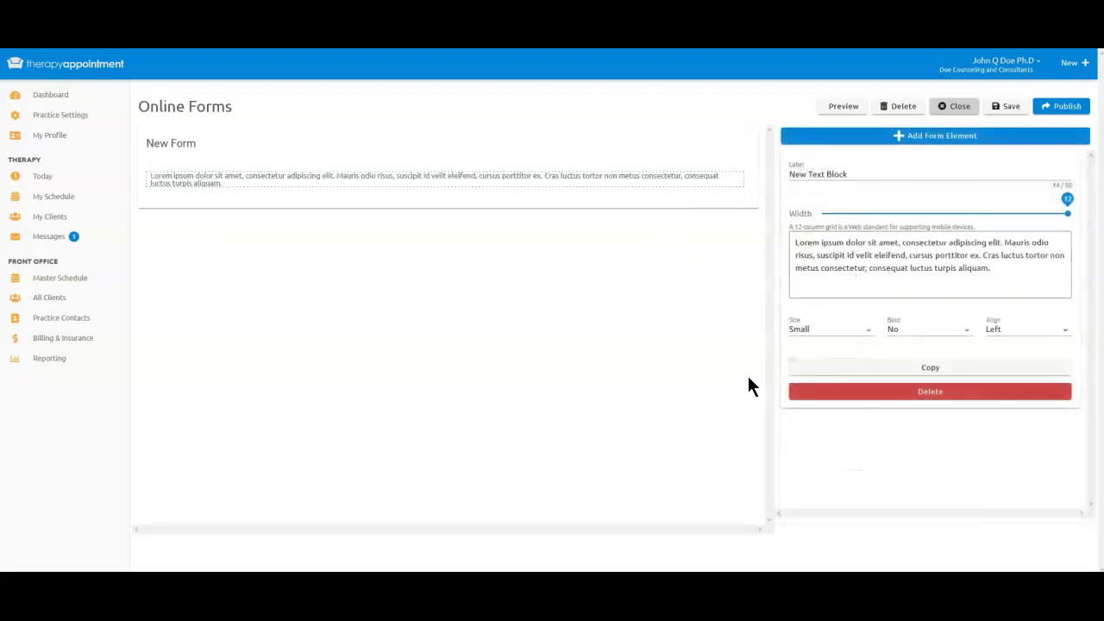
{"action": "left_click_drag", "start_coordinate": [948, 301], "coordinate": [789, 237]}
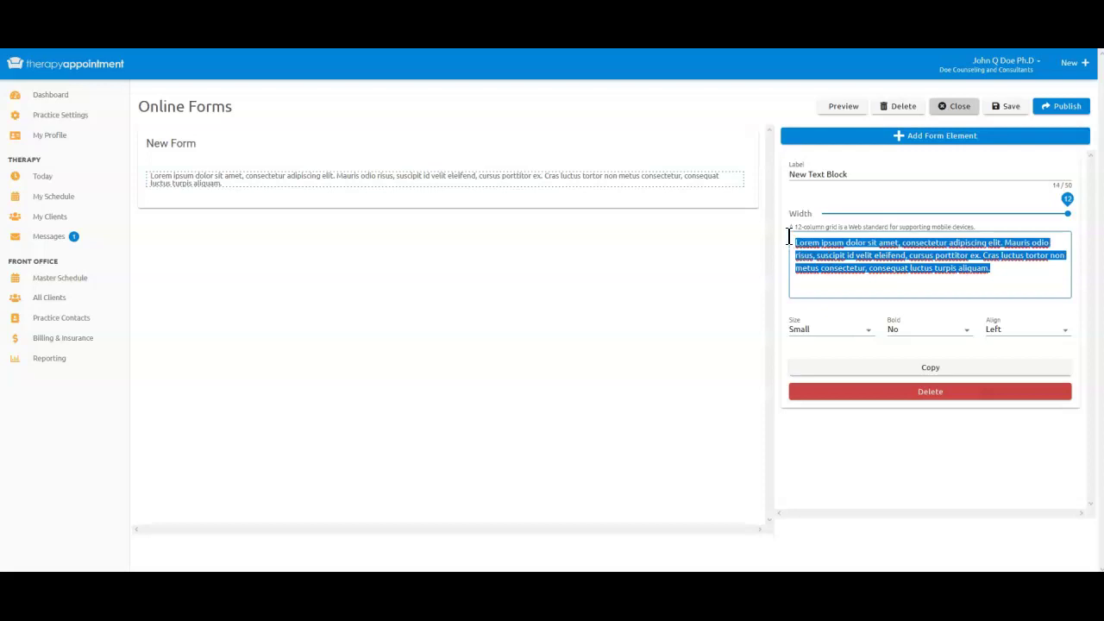
{"action": "key", "text": "BackSpace"}
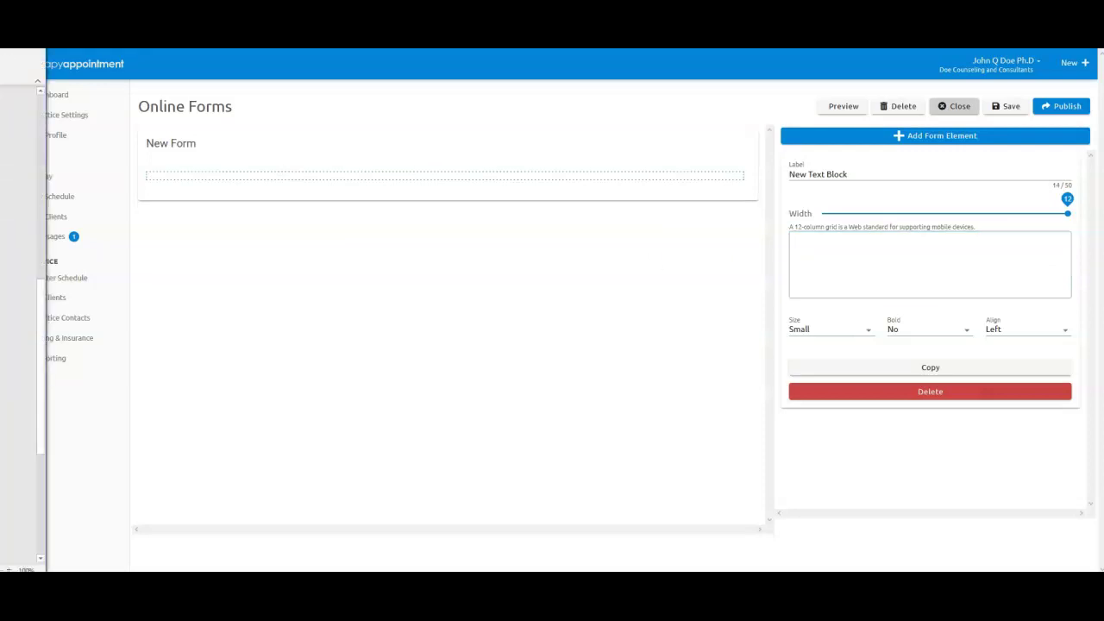
{"action": "left_click", "coordinate": [840, 256]}
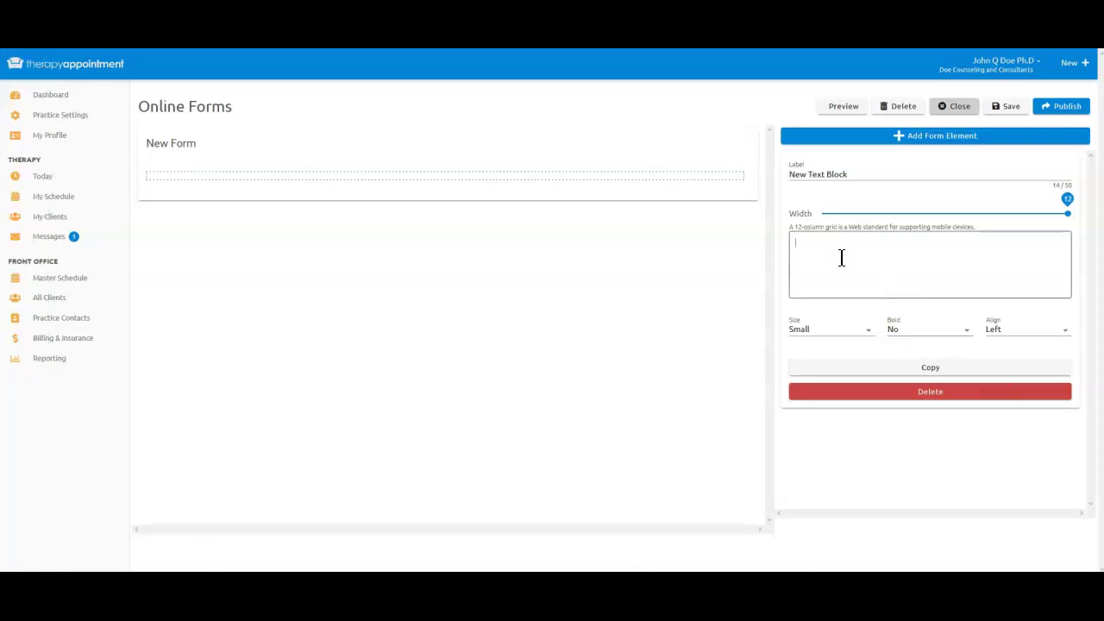
{"action": "type", "text": "So that I may learn some information about you before the first session, please fill out the following form to the best of your ability."}
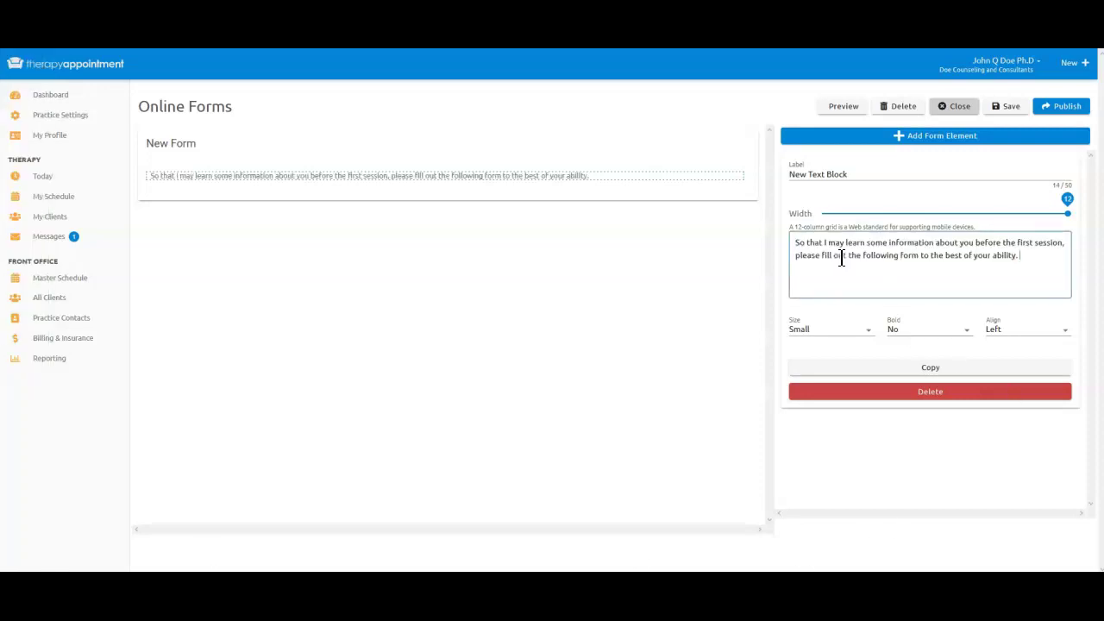
Format the introductory text block as medium size and bold, and check it in the form preview.
{"action": "left_click", "coordinate": [844, 337]}
{"action": "left_click", "coordinate": [808, 357]}
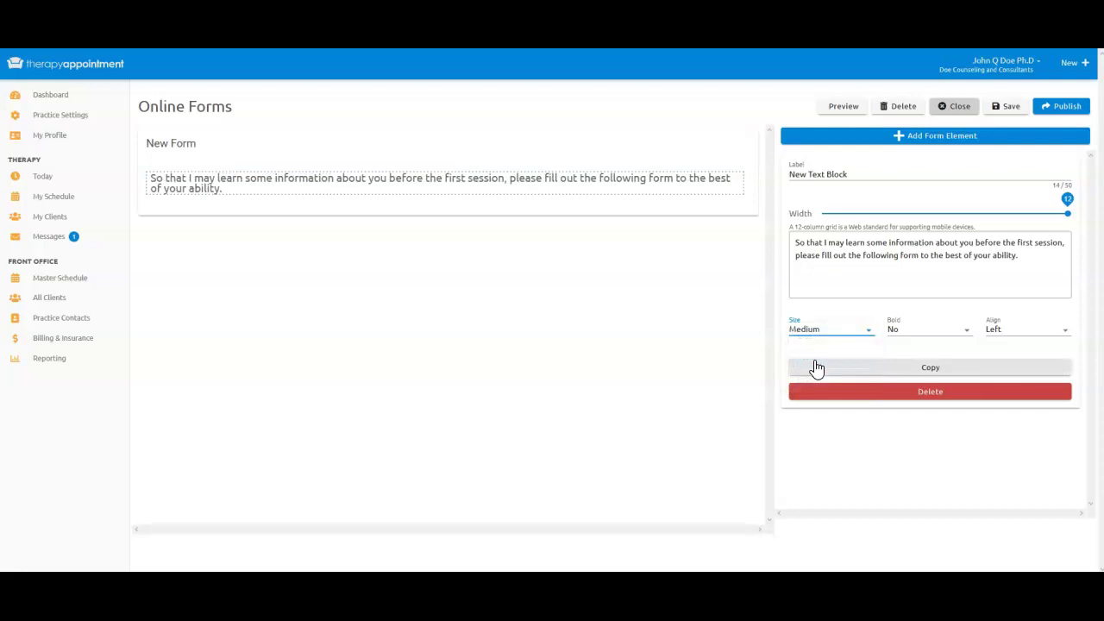
{"action": "left_click", "coordinate": [903, 338]}
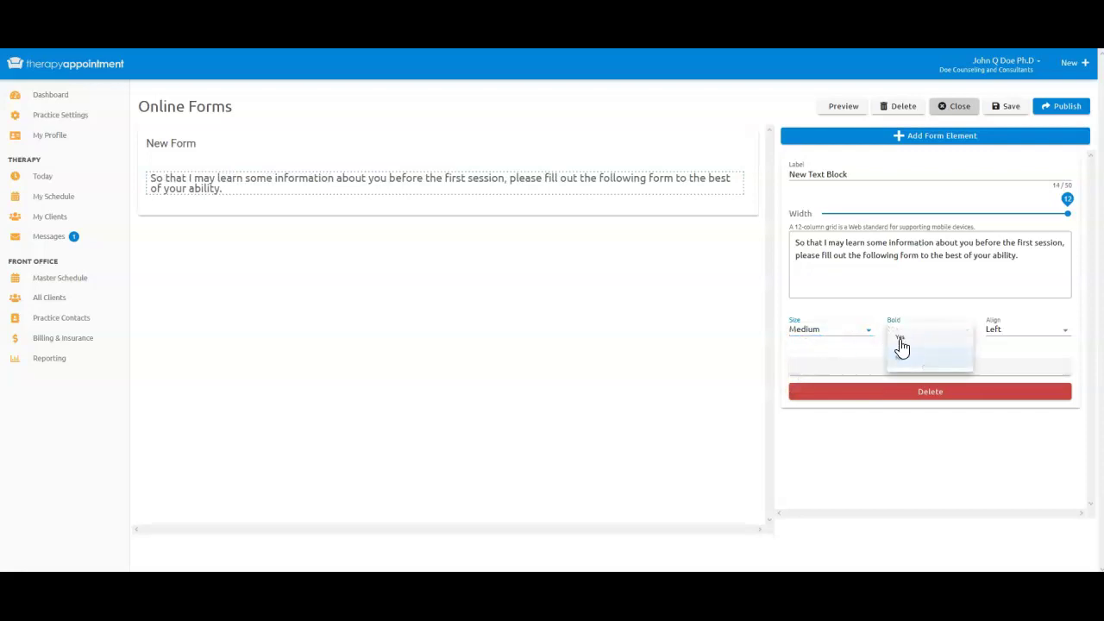
{"action": "left_click", "coordinate": [899, 345]}
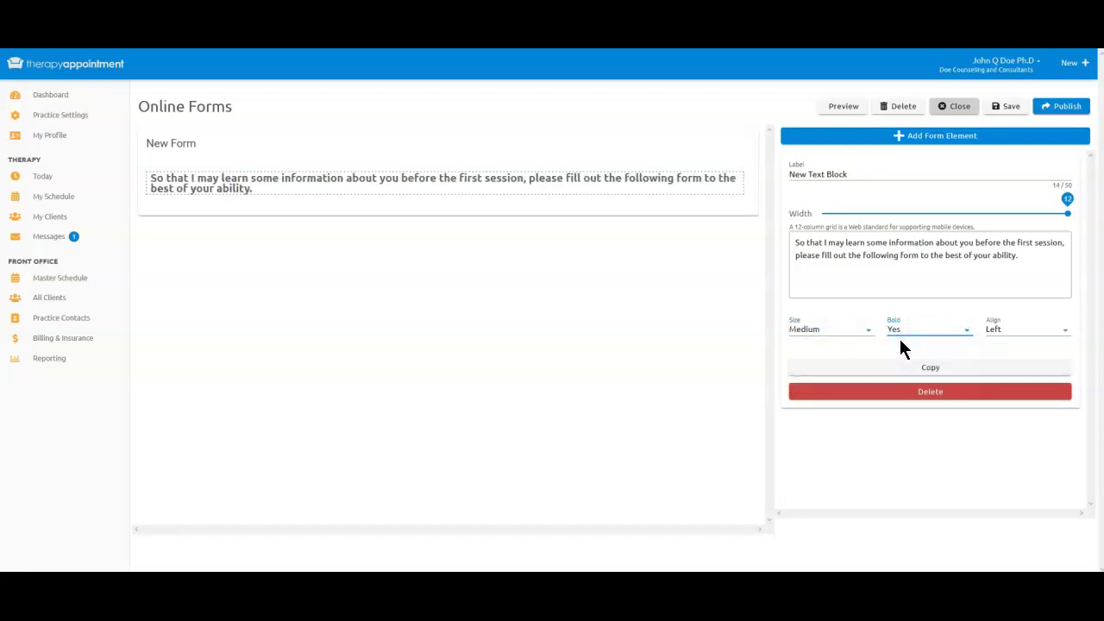
{"action": "left_click", "coordinate": [994, 334]}
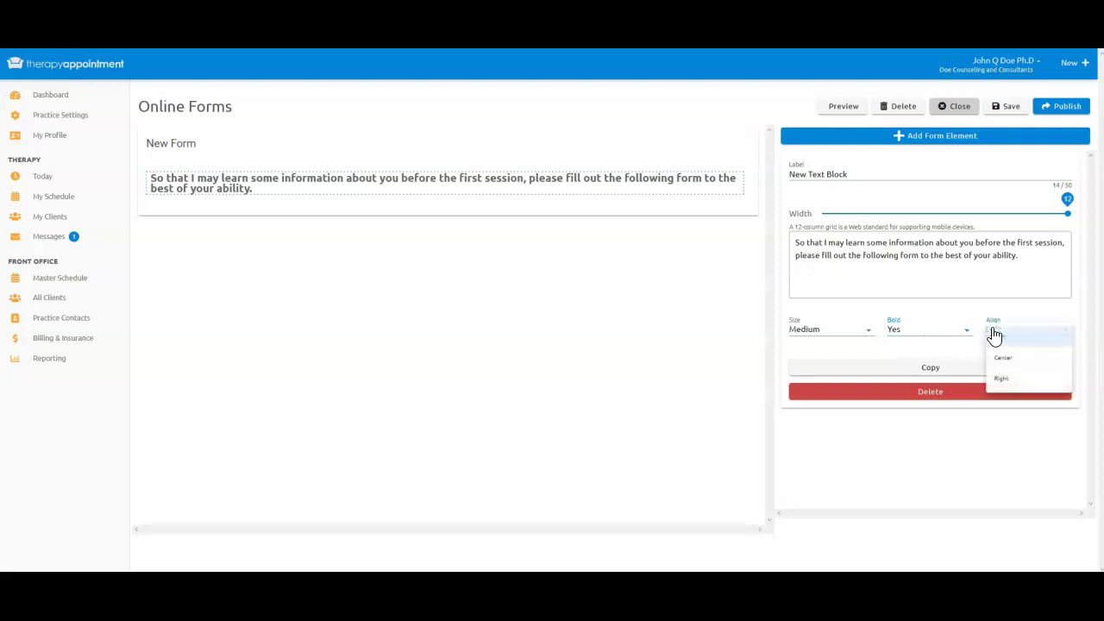
{"action": "left_click", "coordinate": [843, 108]}
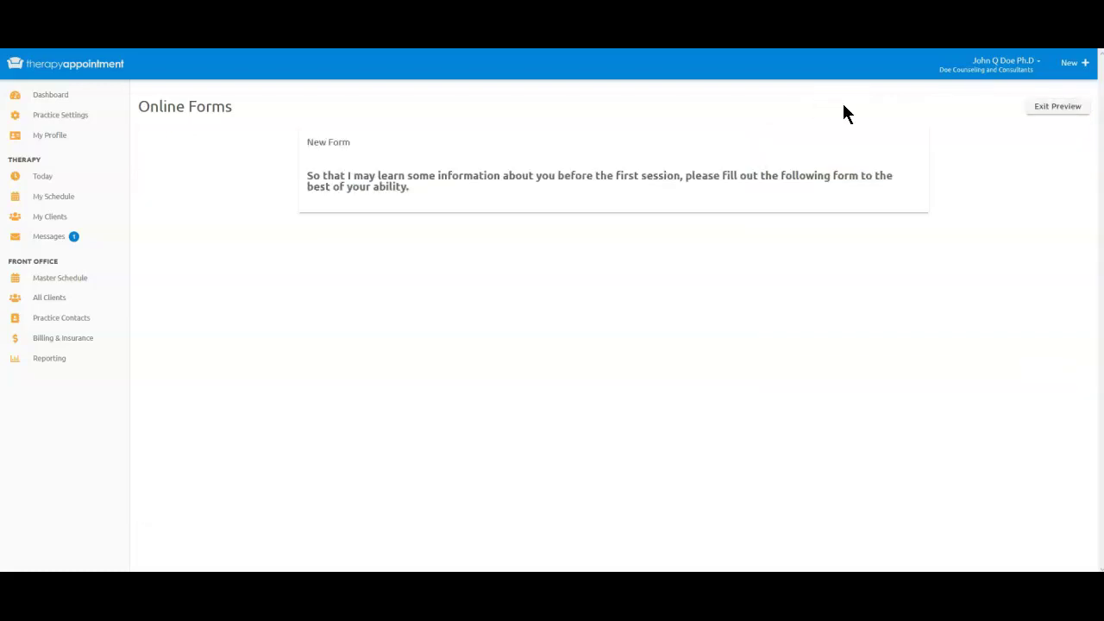
{"action": "left_click", "coordinate": [1058, 107]}
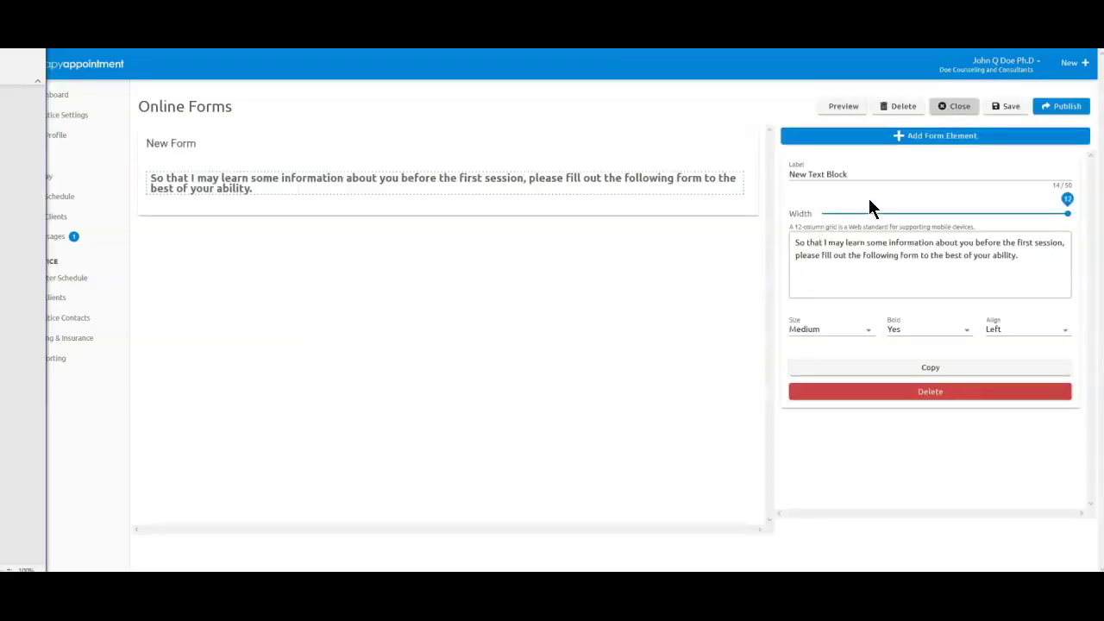
Add a required single-line text field labelled "How many pets to you have?" below the introductory text.
{"action": "left_click", "coordinate": [954, 145]}
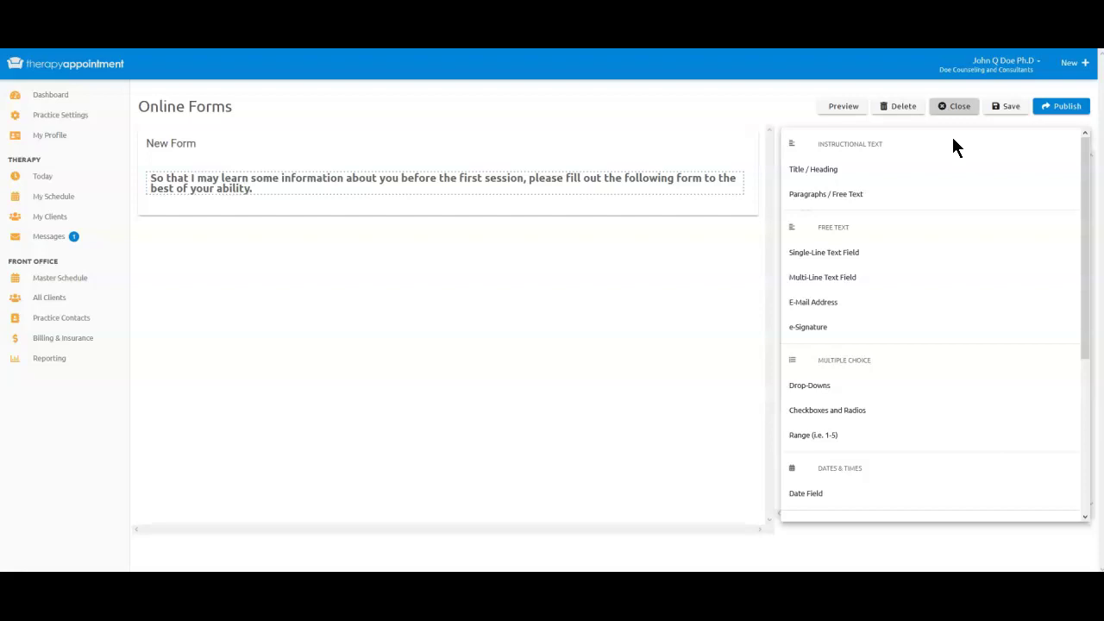
{"action": "left_click", "coordinate": [832, 259]}
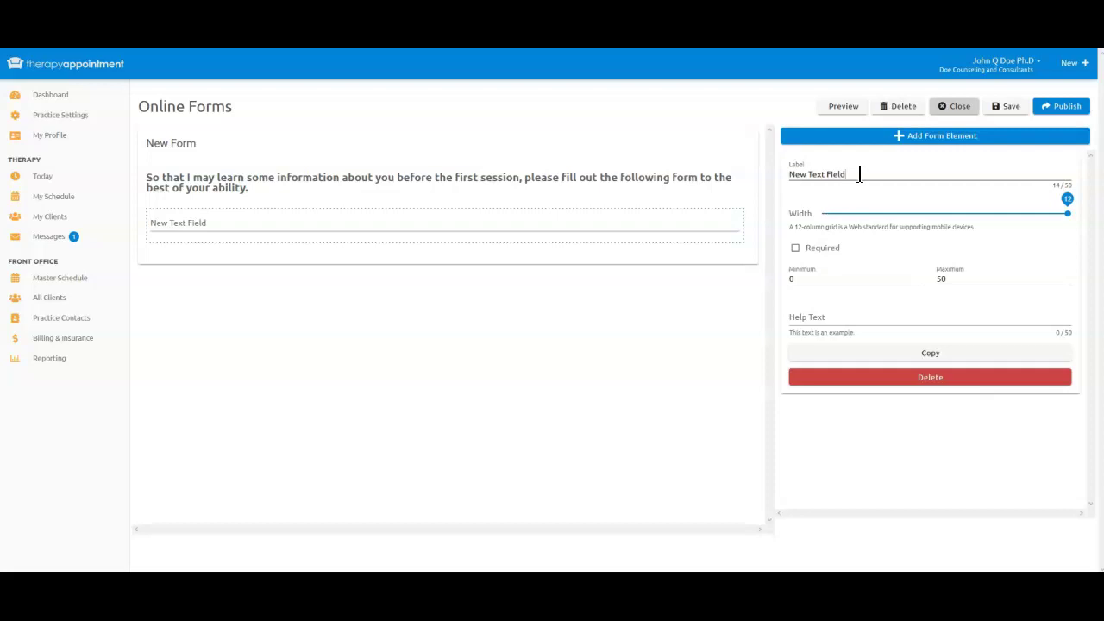
{"action": "left_click_drag", "start_coordinate": [857, 173], "coordinate": [778, 174]}
{"action": "type", "text": "How many pets to you have?"}
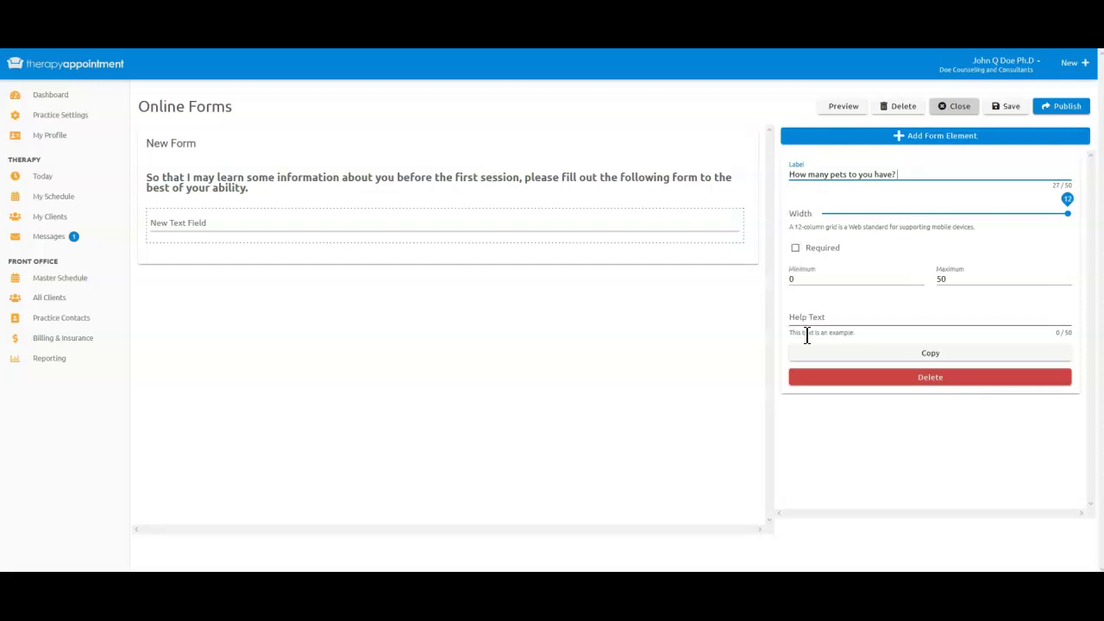
{"action": "left_click", "coordinate": [795, 249]}
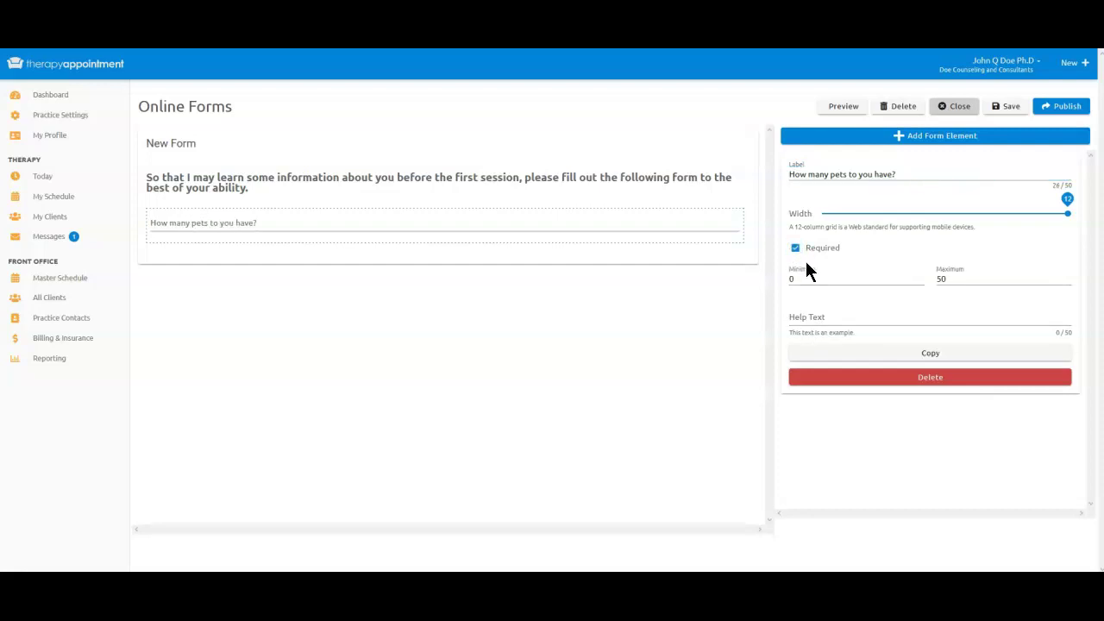
Give the pets question the help text "Type your answer here." and set its width to 6 columns.
{"action": "left_click", "coordinate": [826, 316]}
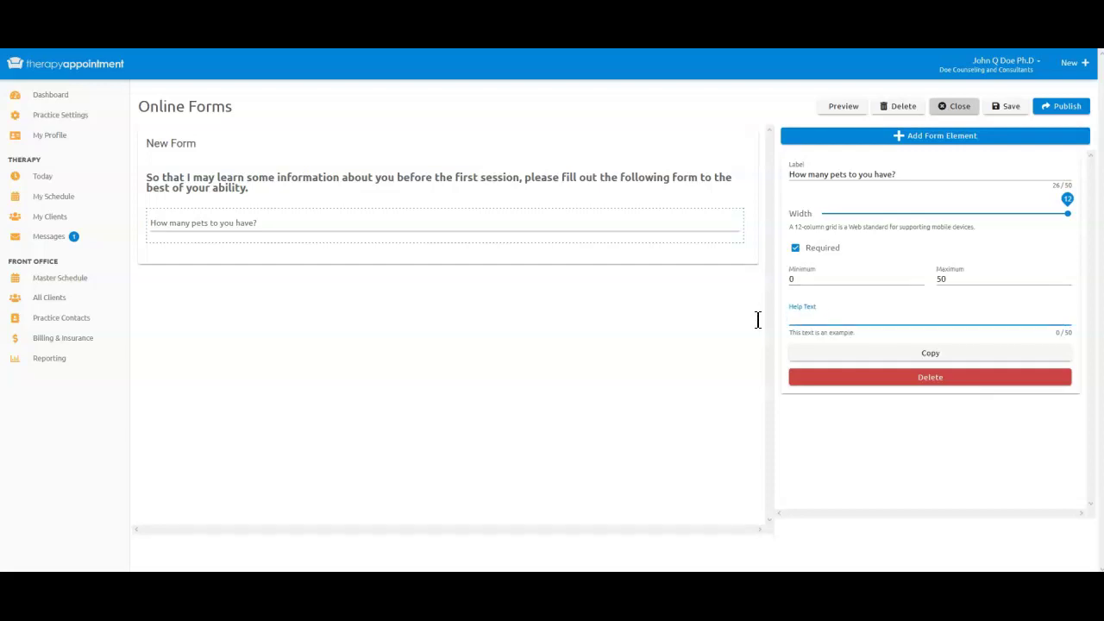
{"action": "type", "text": "Type your answer here."}
{"action": "left_click", "coordinate": [937, 214]}
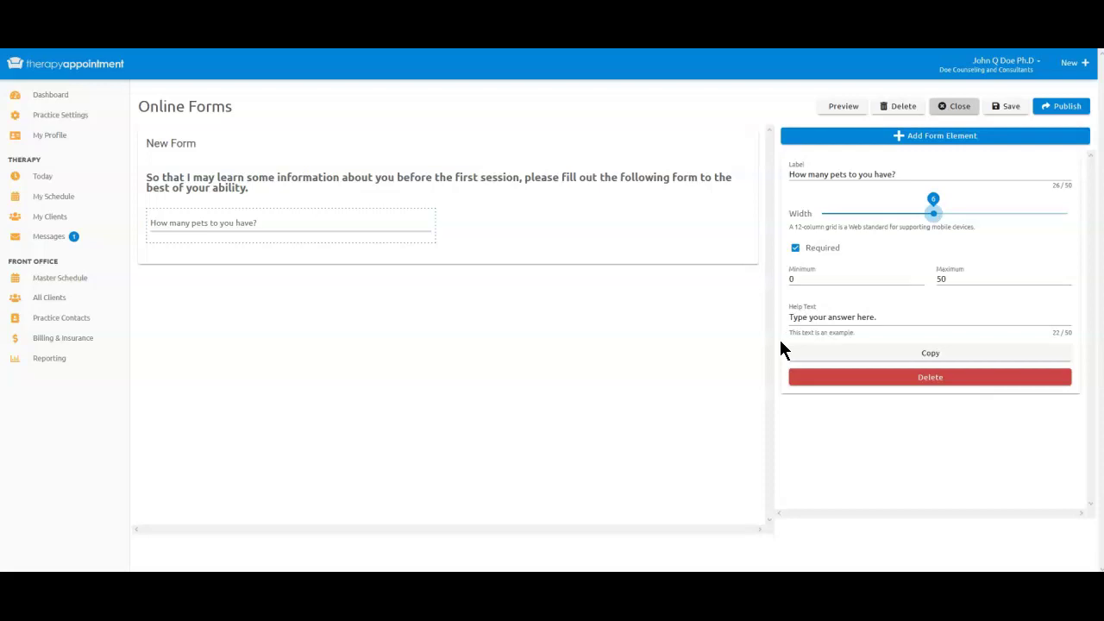
{"action": "left_click", "coordinate": [890, 213]}
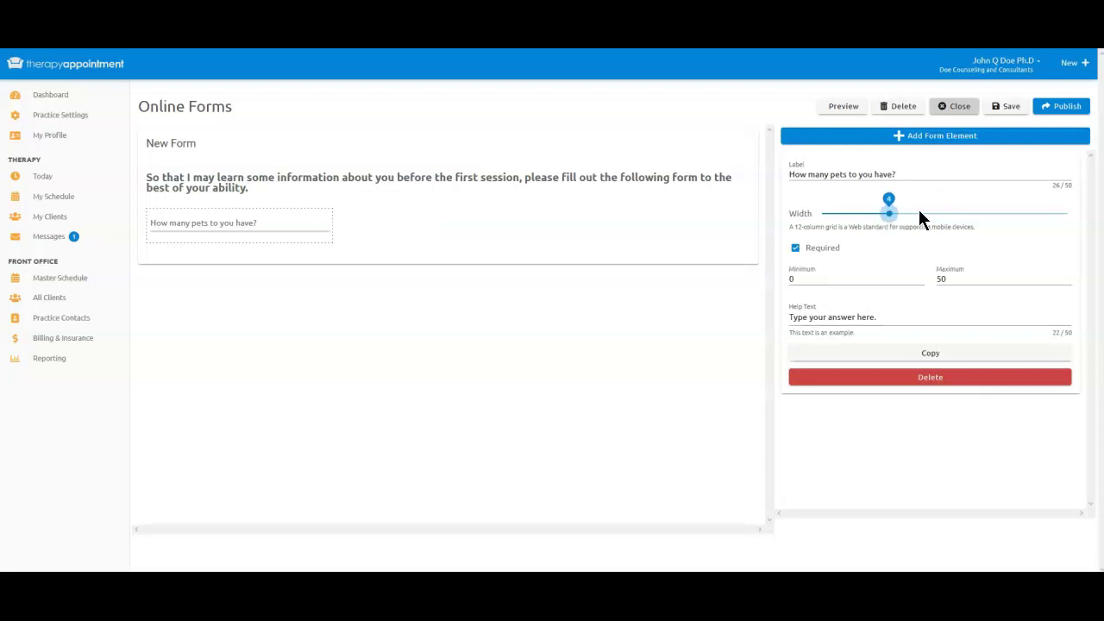
{"action": "left_click", "coordinate": [933, 214]}
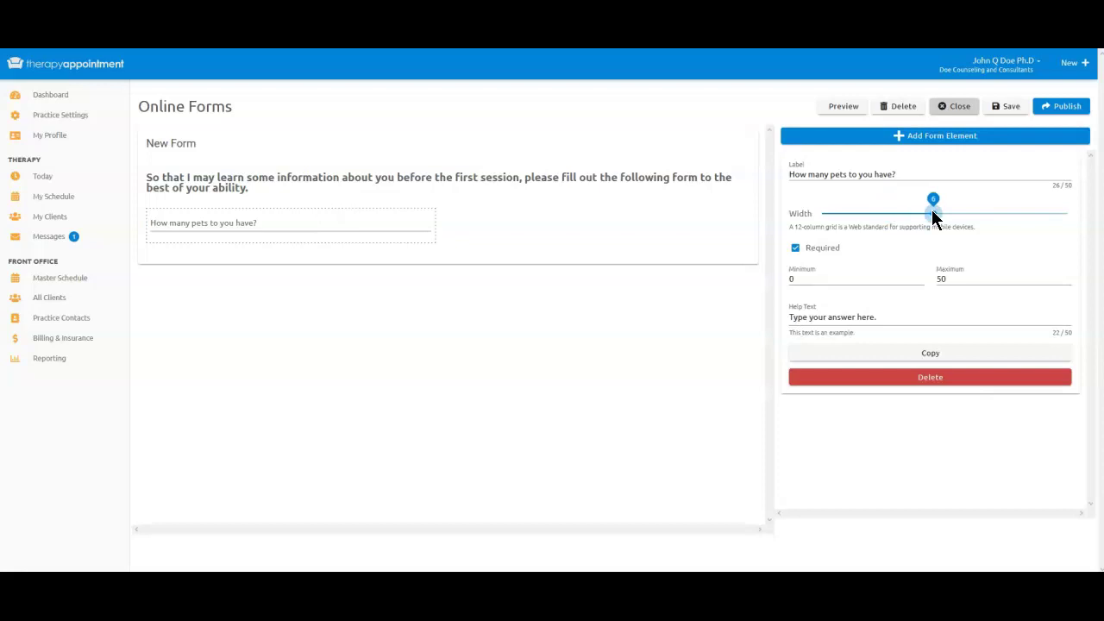
Check the pets question at its new width in the form preview and return to editing.
{"action": "left_click", "coordinate": [849, 107]}
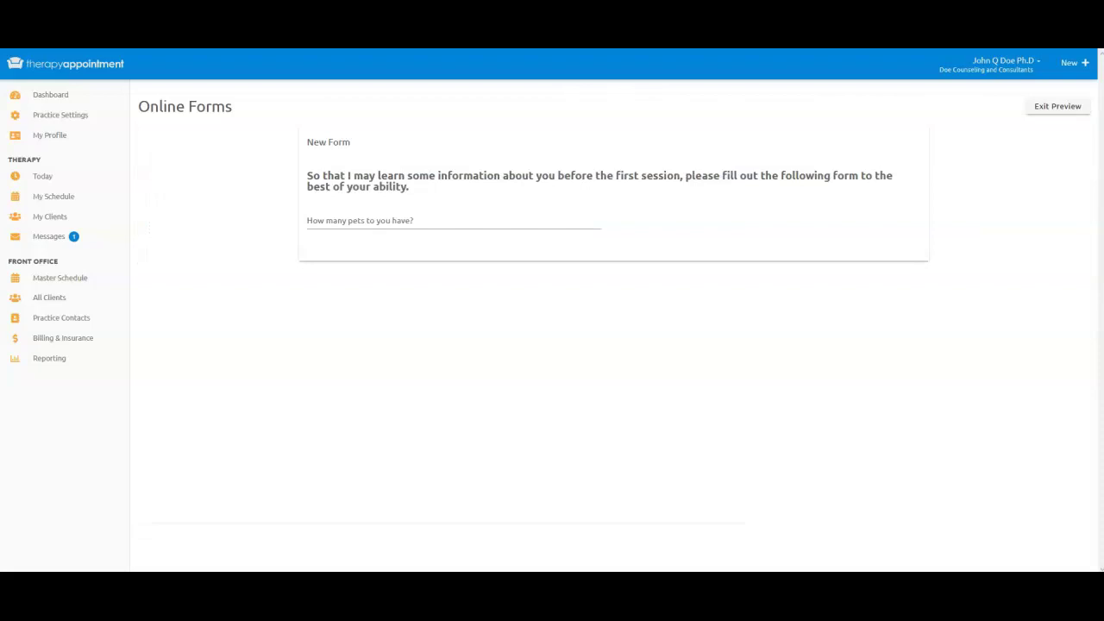
{"action": "left_click", "coordinate": [1063, 118]}
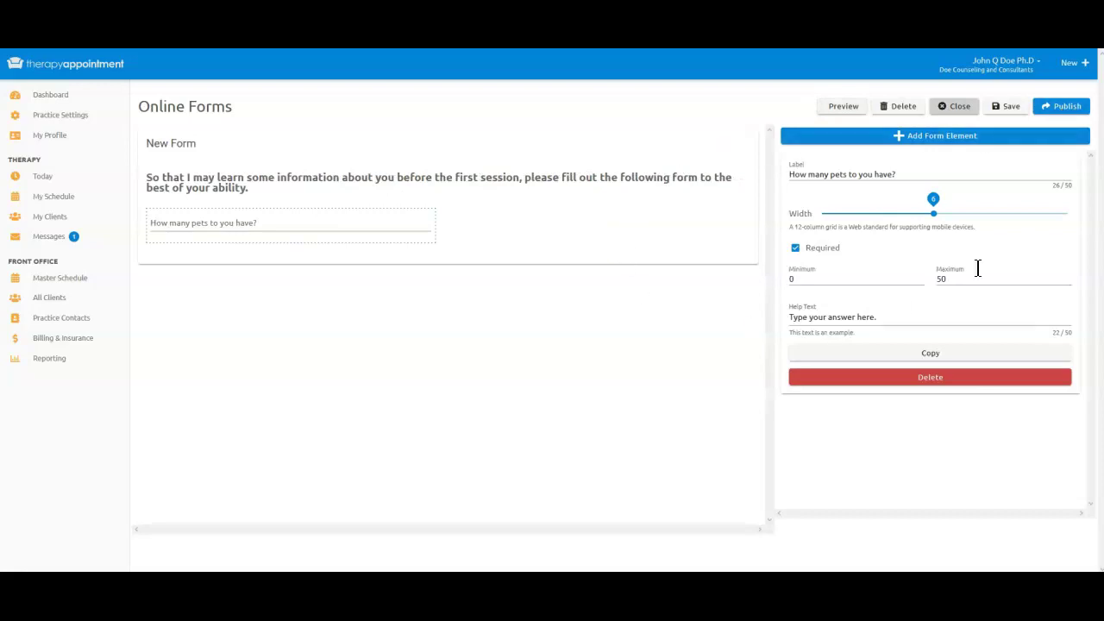
Add a required multi-line text field labelled "How many pets to you have?" with a width of 6 columns.
{"action": "left_click", "coordinate": [962, 138]}
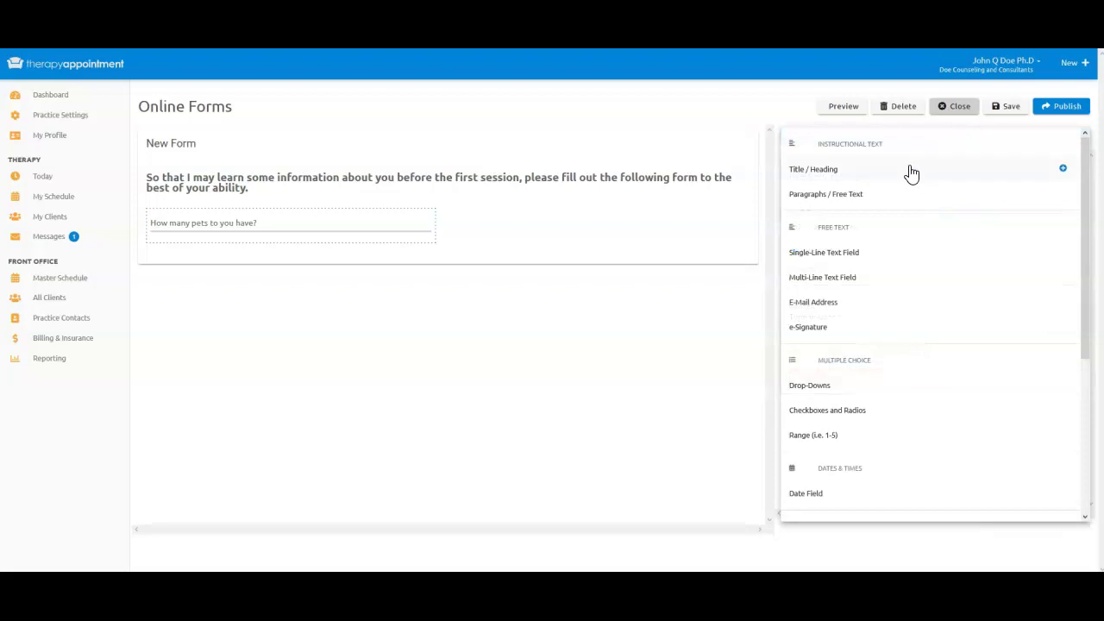
{"action": "left_click", "coordinate": [821, 278]}
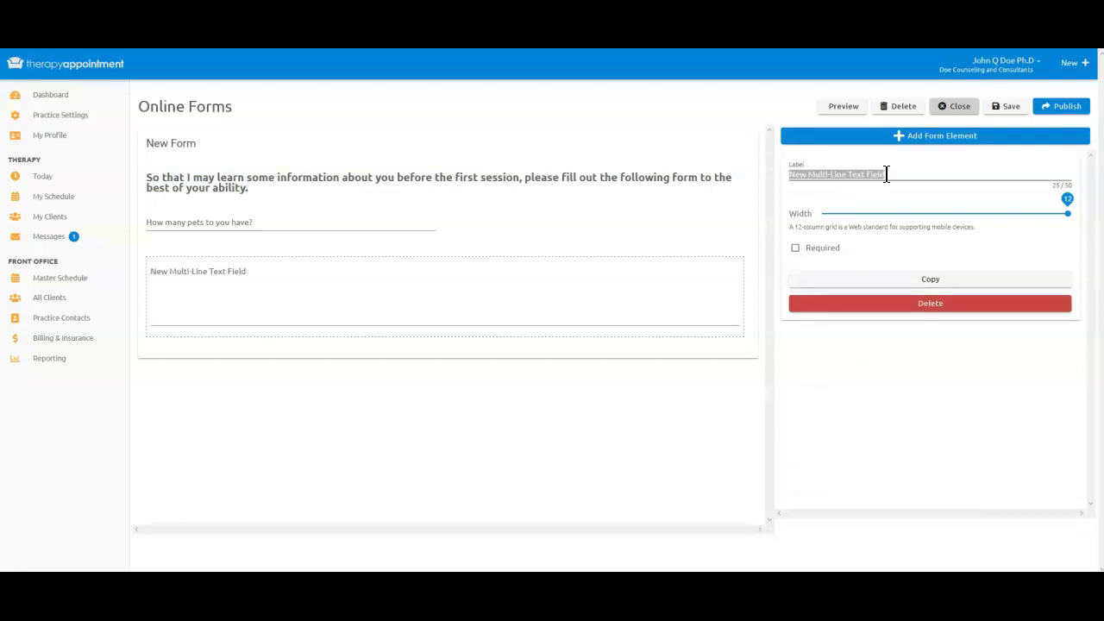
{"action": "left_click_drag", "start_coordinate": [886, 174], "coordinate": [764, 177]}
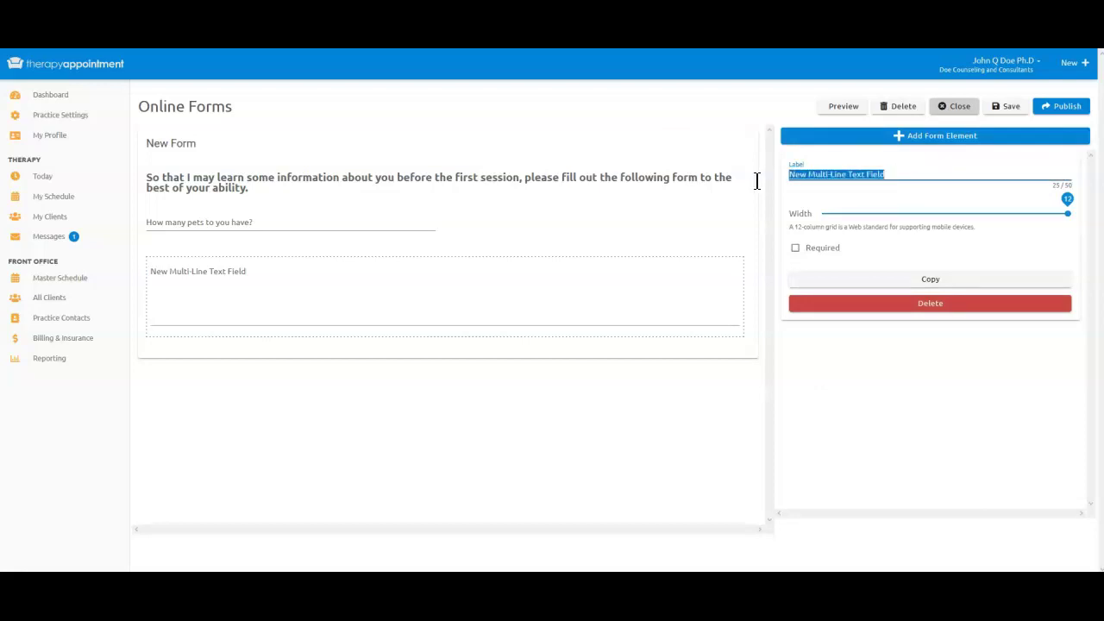
{"action": "type", "text": "How many pets to you have?"}
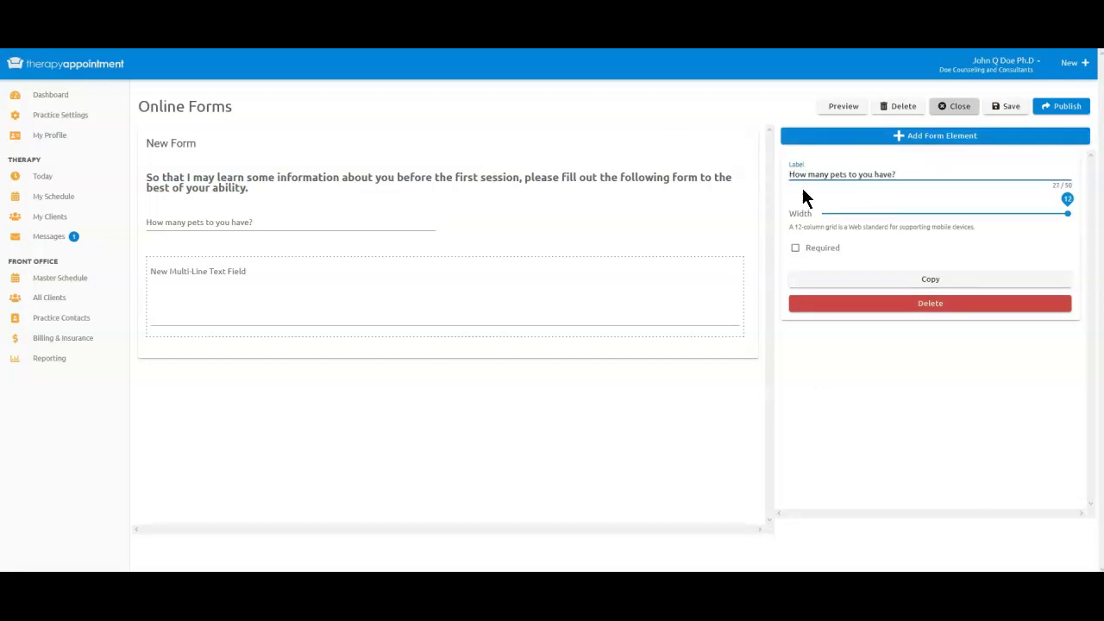
{"action": "left_click", "coordinate": [796, 250]}
{"action": "left_click", "coordinate": [929, 214]}
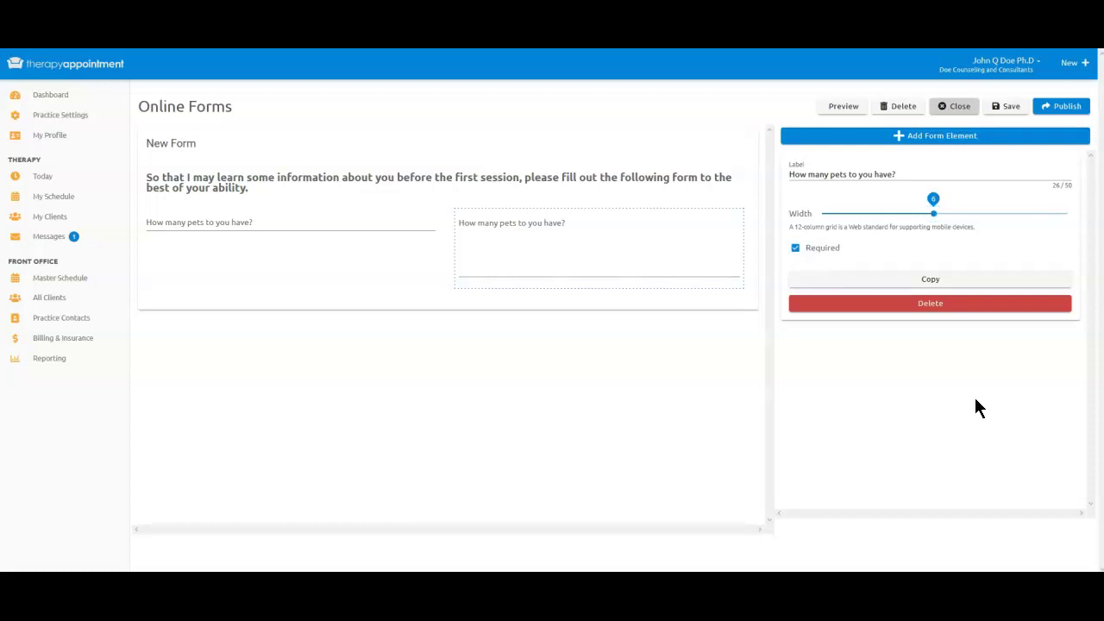
Add a required drop-down labelled "How many pets to you have?" with a width of 6 columns.
{"action": "left_click", "coordinate": [917, 139]}
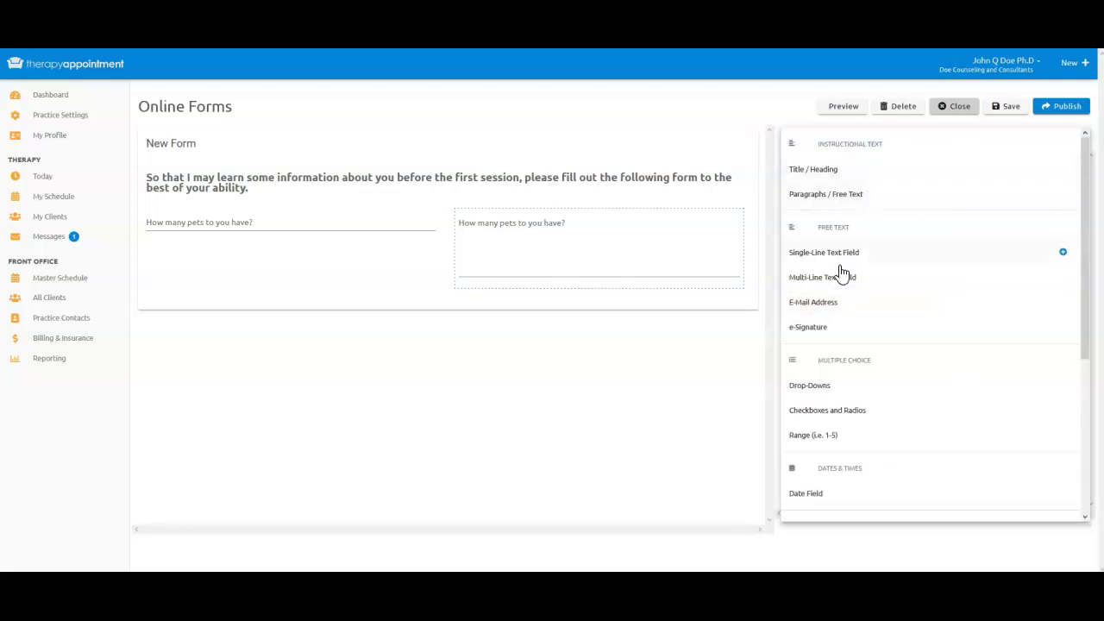
{"action": "left_click", "coordinate": [822, 385]}
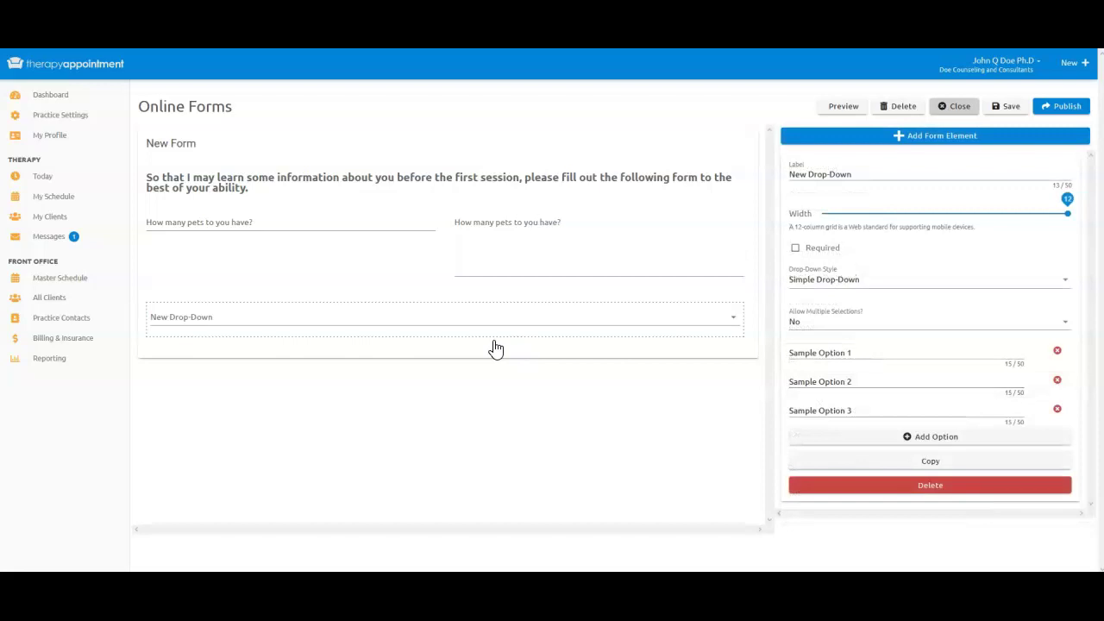
{"action": "left_click_drag", "start_coordinate": [855, 174], "coordinate": [779, 178]}
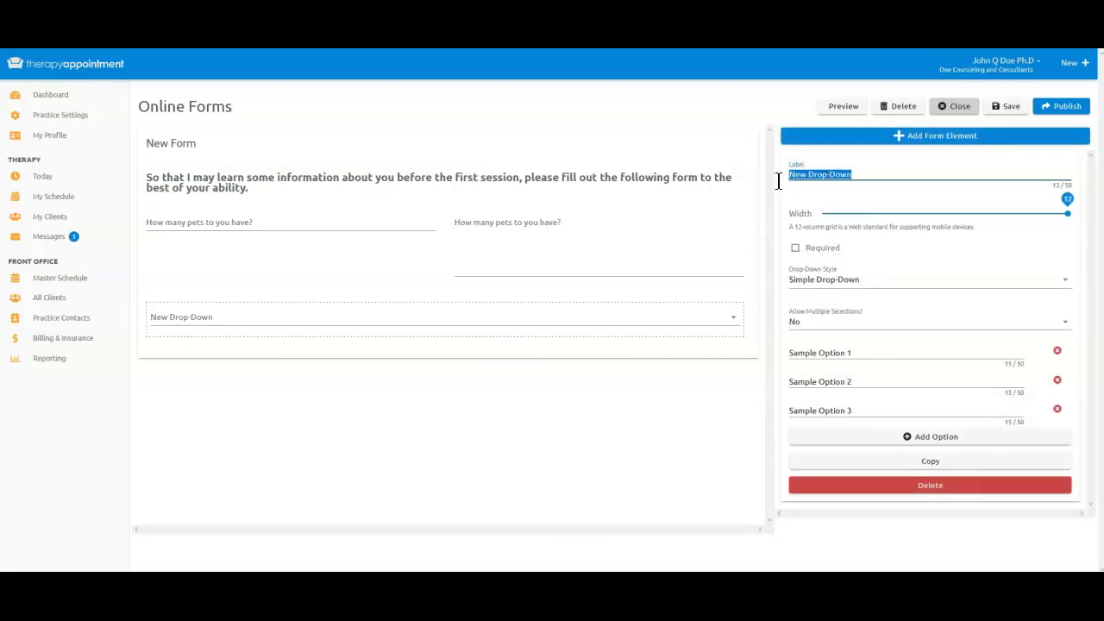
{"action": "type", "text": "How many pets to you have?"}
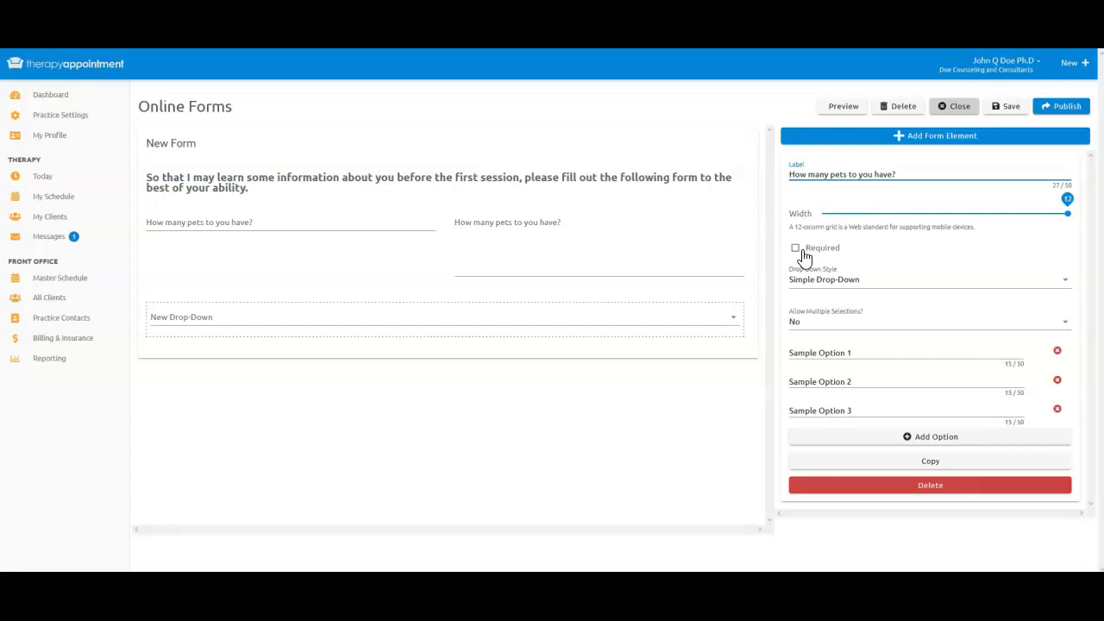
{"action": "left_click", "coordinate": [937, 214]}
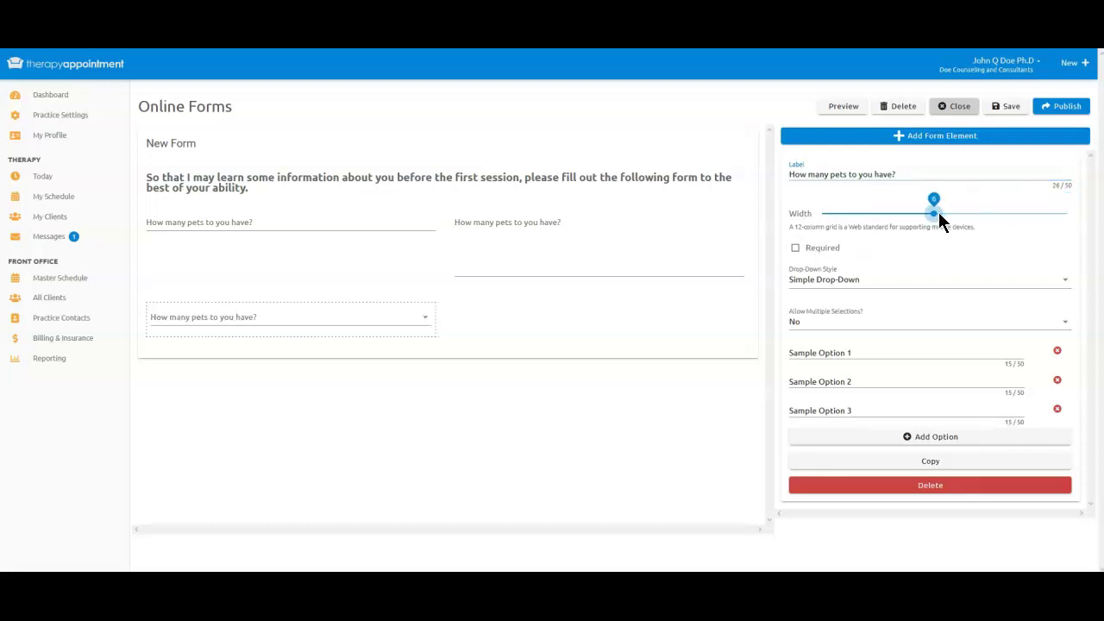
{"action": "left_click", "coordinate": [795, 248]}
Choose Simple Drop-Down as the pets drop-down's style and No for allowing multiple selections.
{"action": "left_click", "coordinate": [844, 287]}
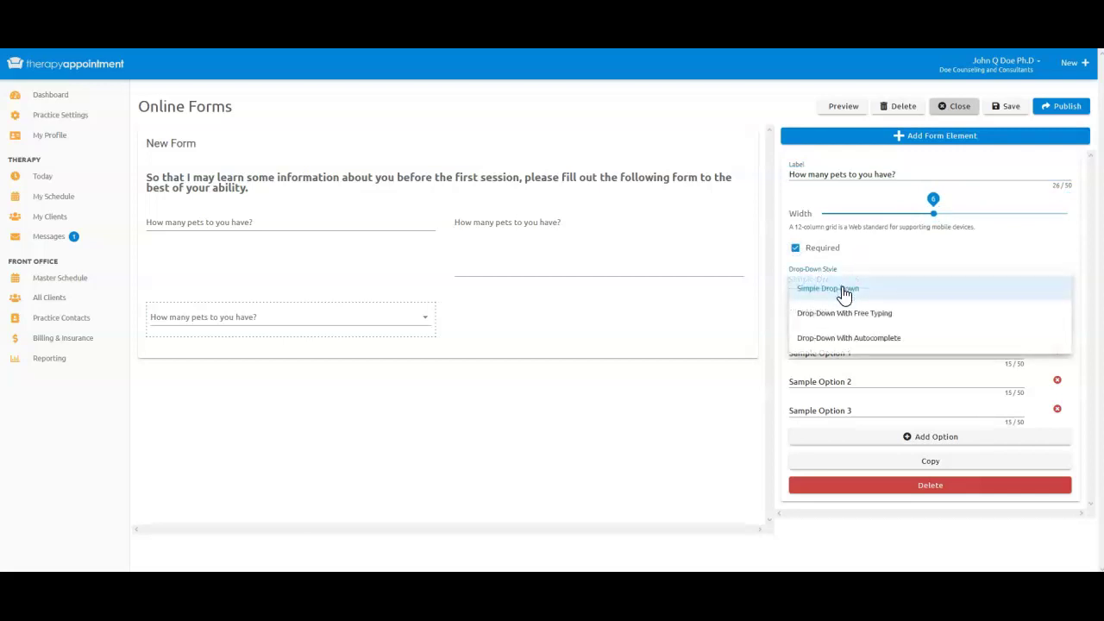
{"action": "left_click", "coordinate": [843, 294]}
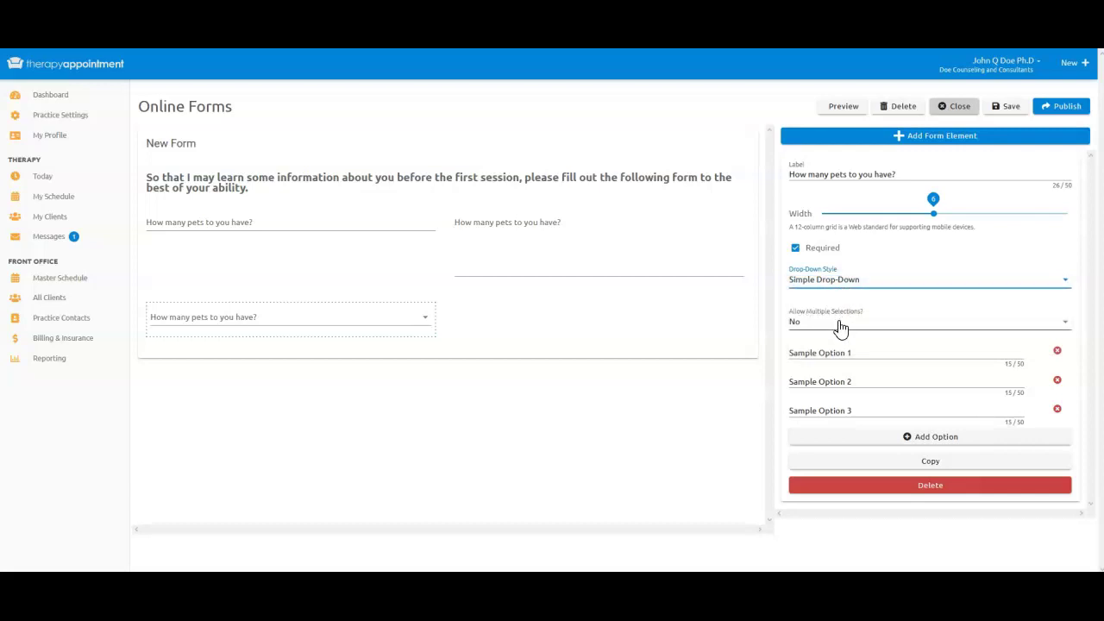
{"action": "left_click", "coordinate": [849, 323]}
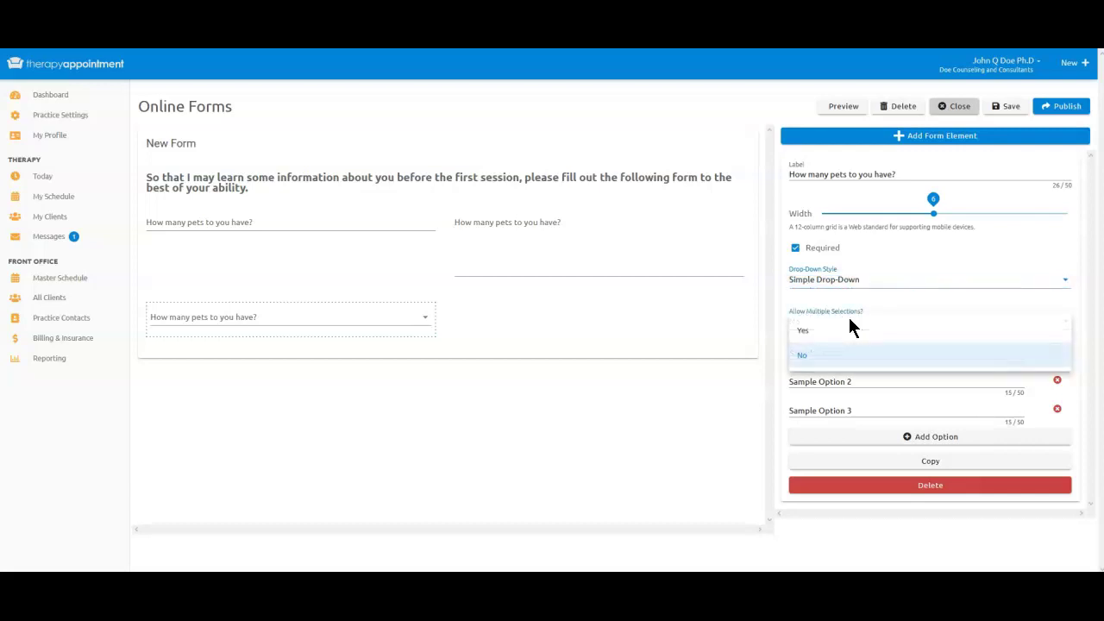
{"action": "left_click", "coordinate": [849, 357]}
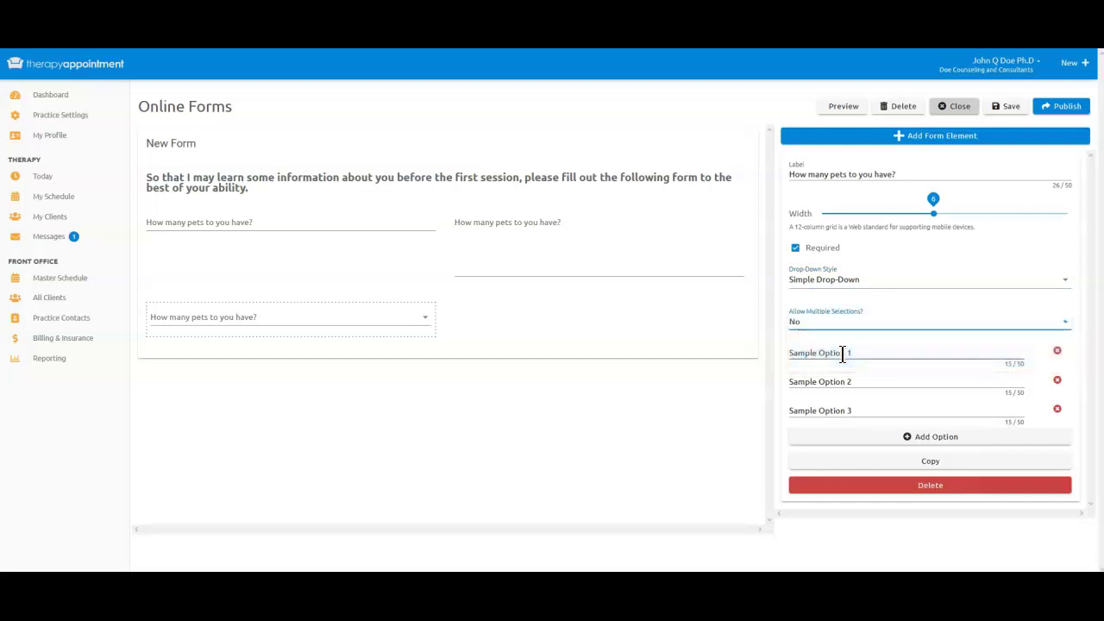
Rename the drop-down's three sample options as 1, 2 and 3.
{"action": "left_click_drag", "start_coordinate": [862, 352], "coordinate": [771, 347]}
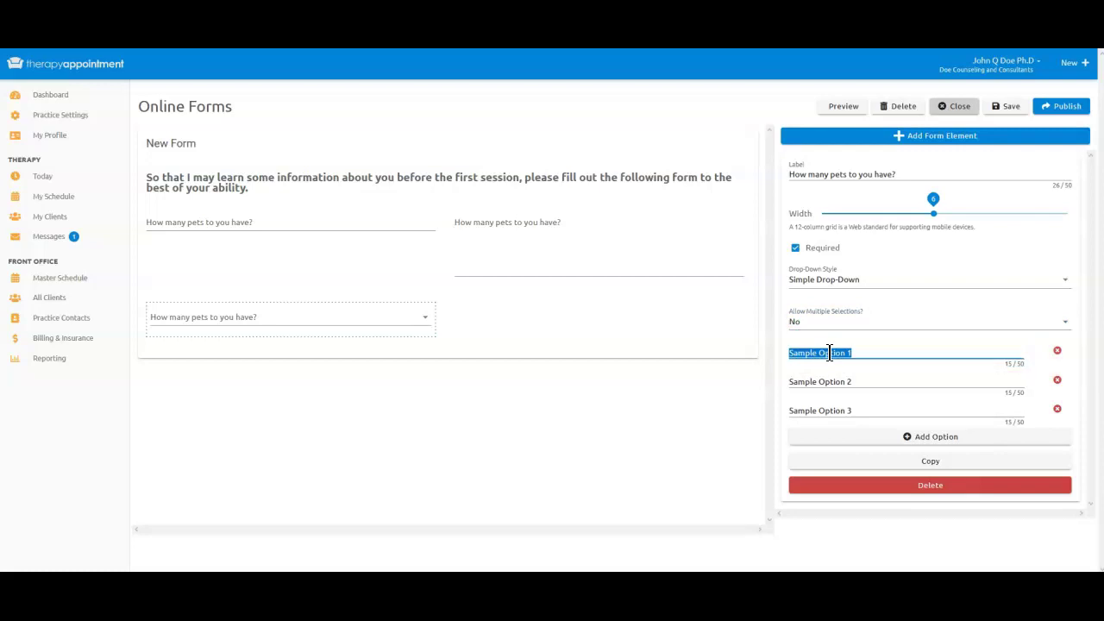
{"action": "type", "text": "1"}
{"action": "left_click", "coordinate": [853, 380]}
{"action": "type", "text": "2"}
{"action": "left_click", "coordinate": [855, 408]}
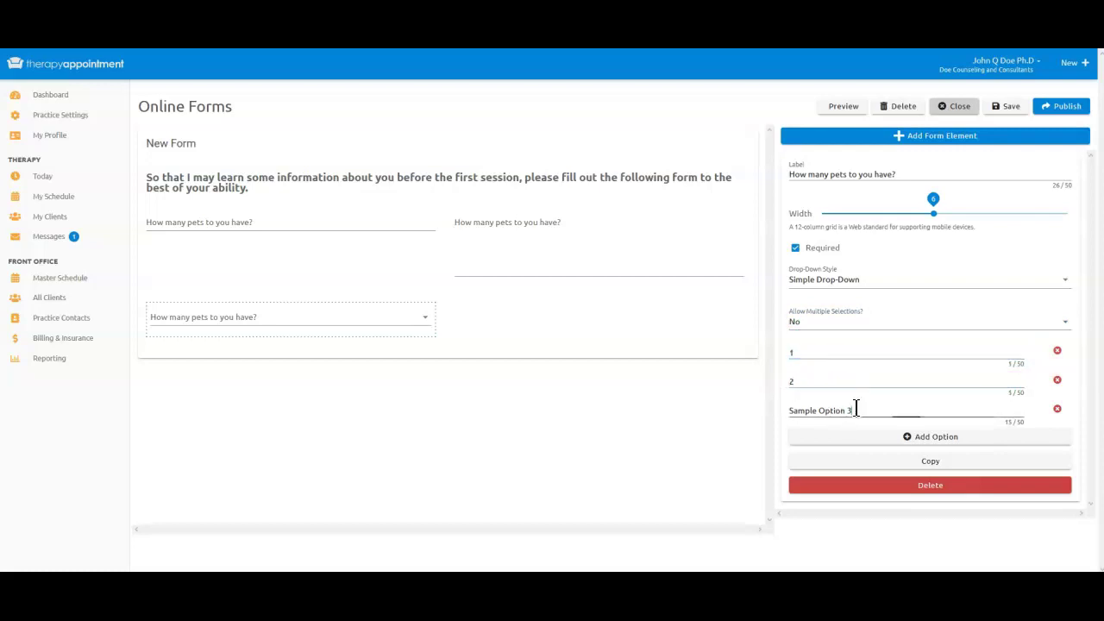
{"action": "type", "text": "3"}
{"action": "key", "text": "Tab"}
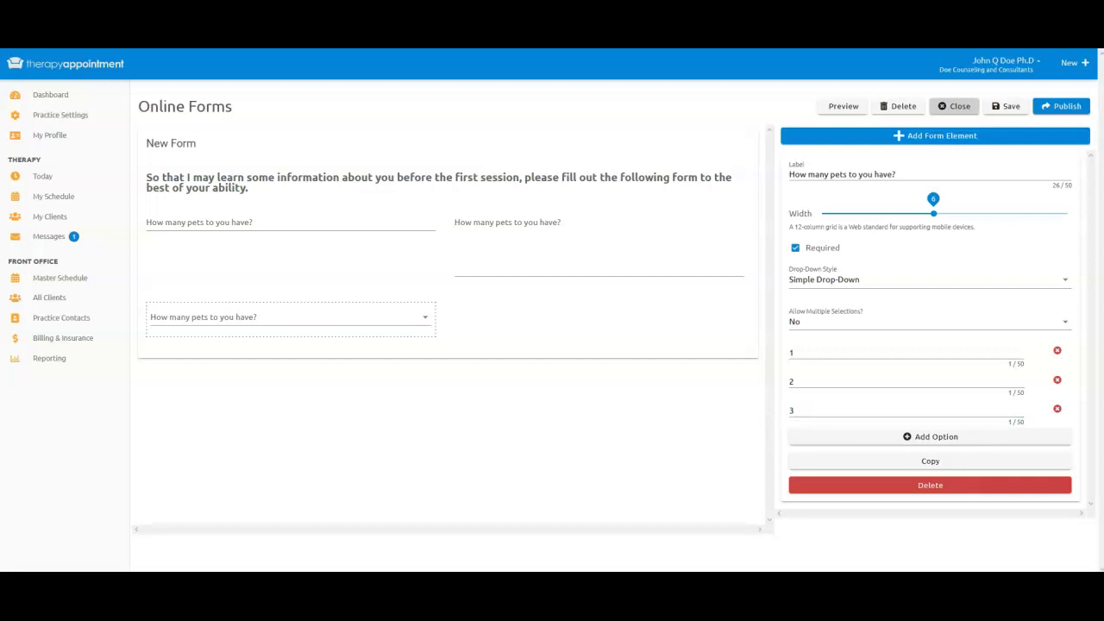
Add a fourth drop-down option named 4, and try adding and removing a fifth option.
{"action": "left_click", "coordinate": [1038, 436]}
{"action": "left_click_drag", "start_coordinate": [882, 440], "coordinate": [789, 439]}
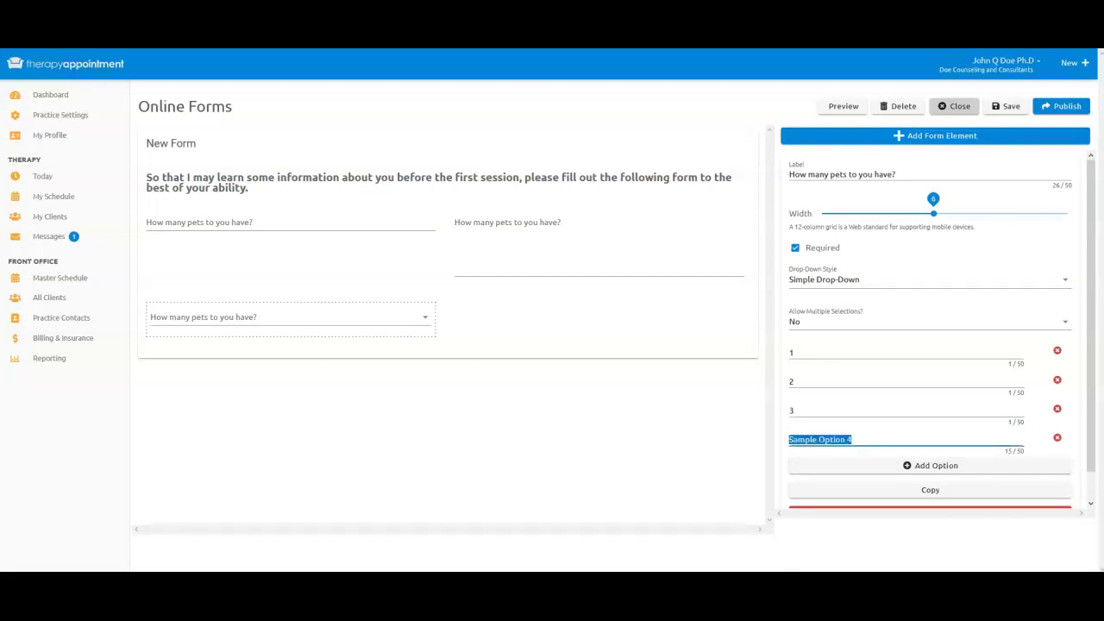
{"action": "type", "text": "4"}
{"action": "left_click", "coordinate": [908, 465]}
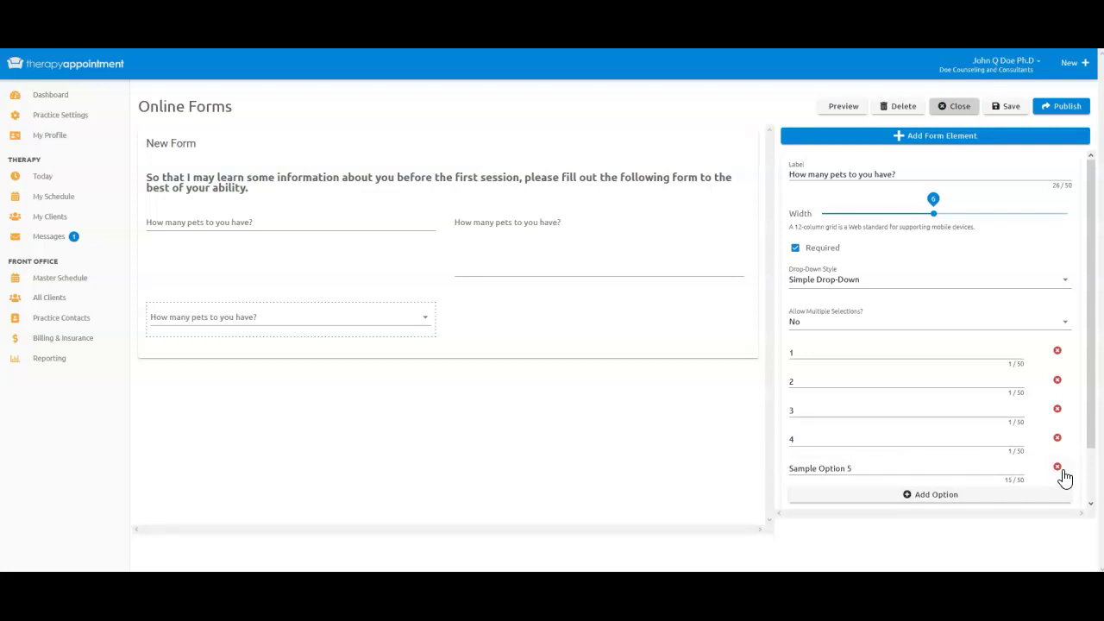
{"action": "left_click", "coordinate": [1059, 469]}
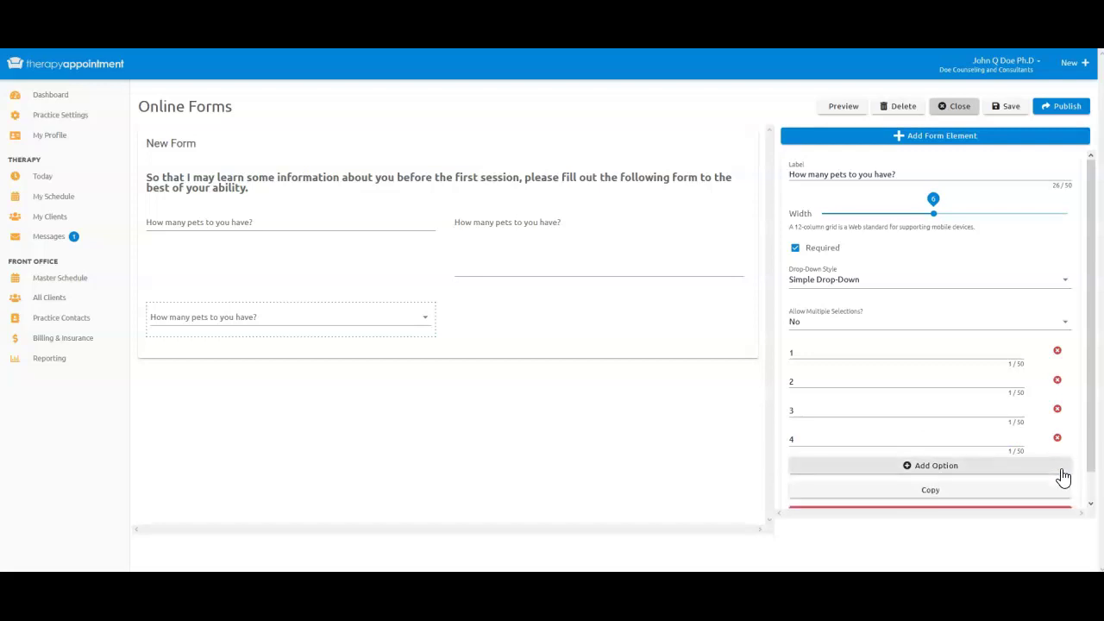
Add a checkbox list labelled "How many pets to you have?" below the drop-down.
{"action": "left_click", "coordinate": [931, 138]}
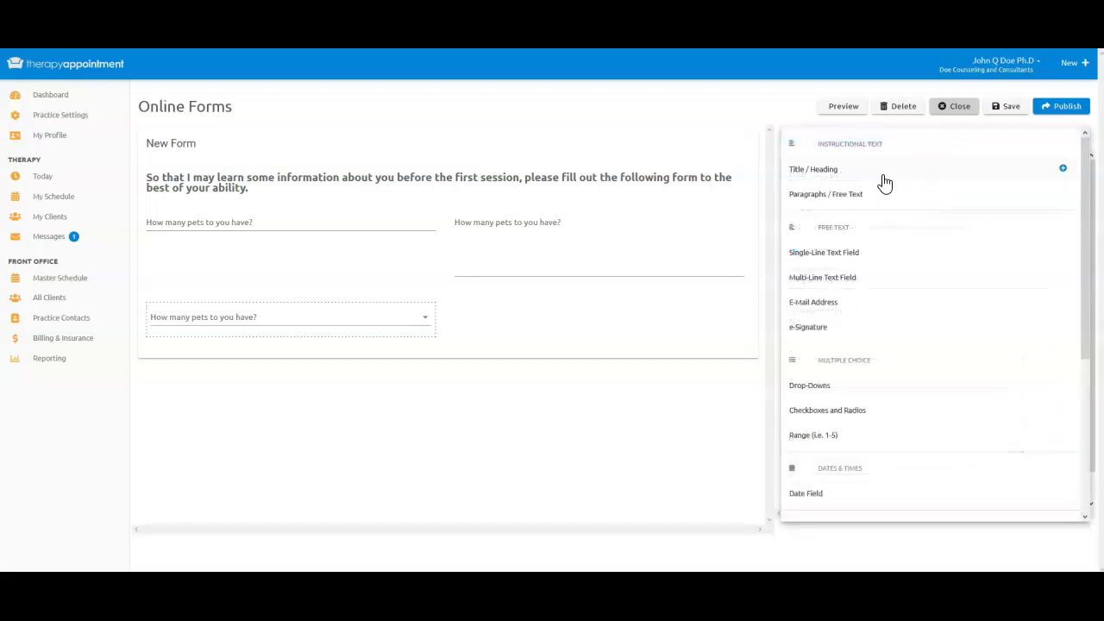
{"action": "left_click", "coordinate": [841, 419]}
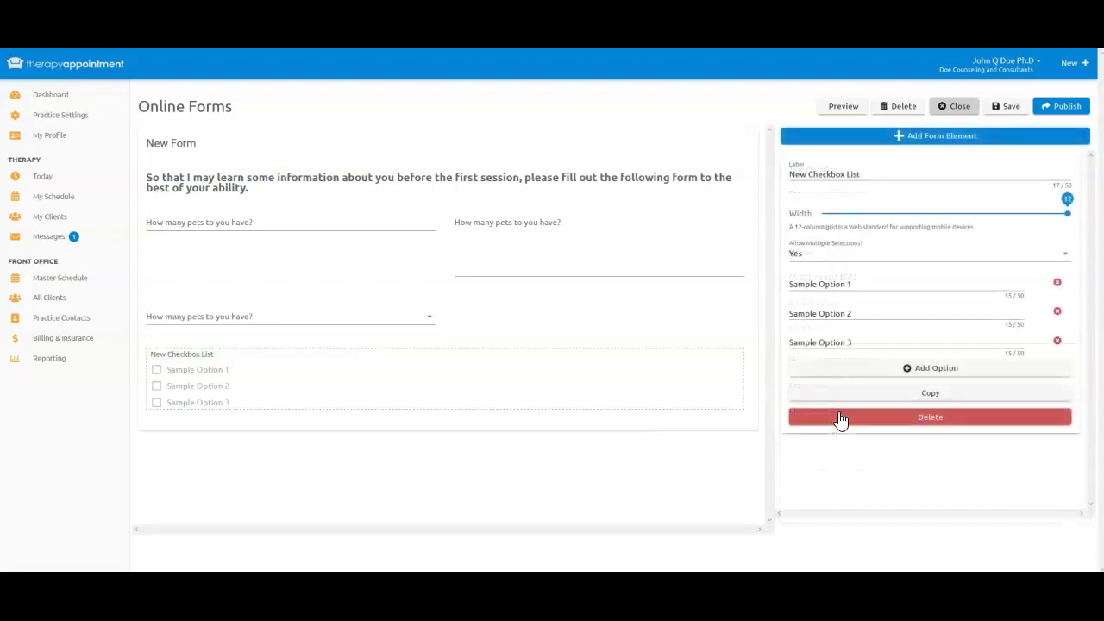
{"action": "left_click", "coordinate": [859, 175]}
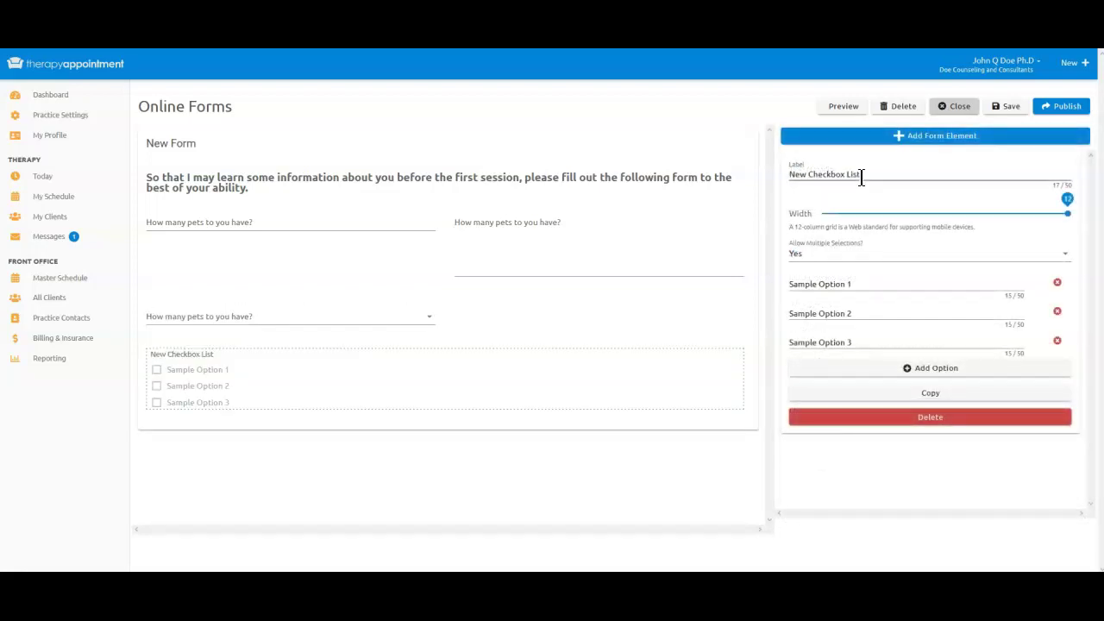
{"action": "left_click_drag", "start_coordinate": [860, 176], "coordinate": [753, 175]}
{"action": "type", "text": "How many pets to you have?"}
Rename the checkbox options as "1", "2" and "3 or more", and set the list's width to 4 columns.
{"action": "left_click_drag", "start_coordinate": [868, 284], "coordinate": [734, 284]}
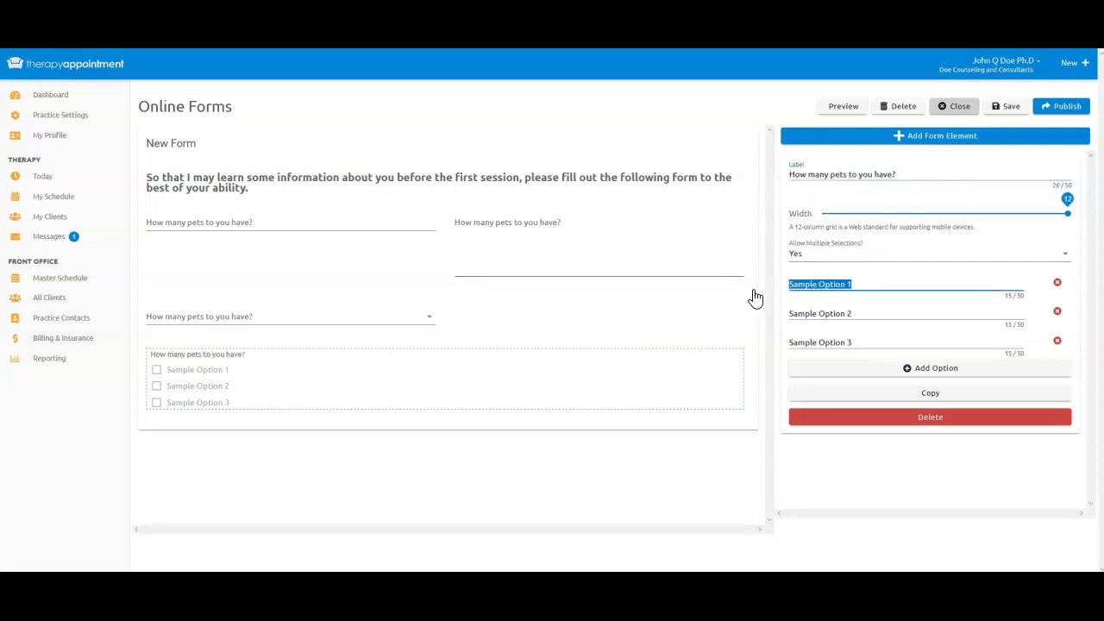
{"action": "type", "text": "1"}
{"action": "left_click_drag", "start_coordinate": [877, 313], "coordinate": [757, 315]}
{"action": "type", "text": "2"}
{"action": "left_click_drag", "start_coordinate": [845, 336], "coordinate": [767, 350]}
{"action": "type", "text": "3"}
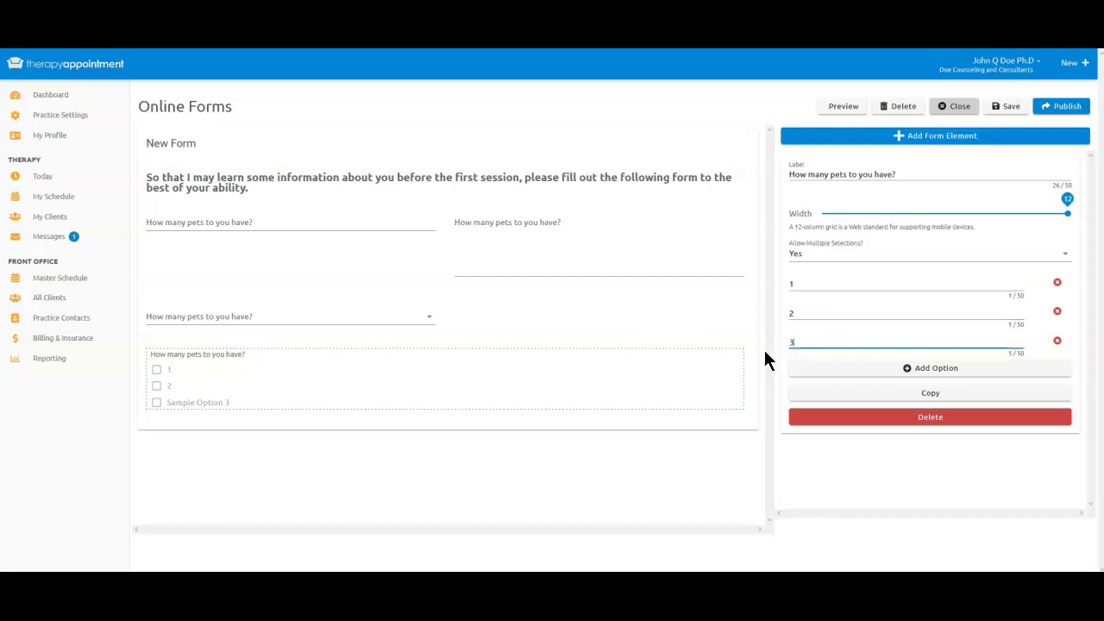
{"action": "type", "text": " or more"}
{"action": "left_click", "coordinate": [880, 215]}
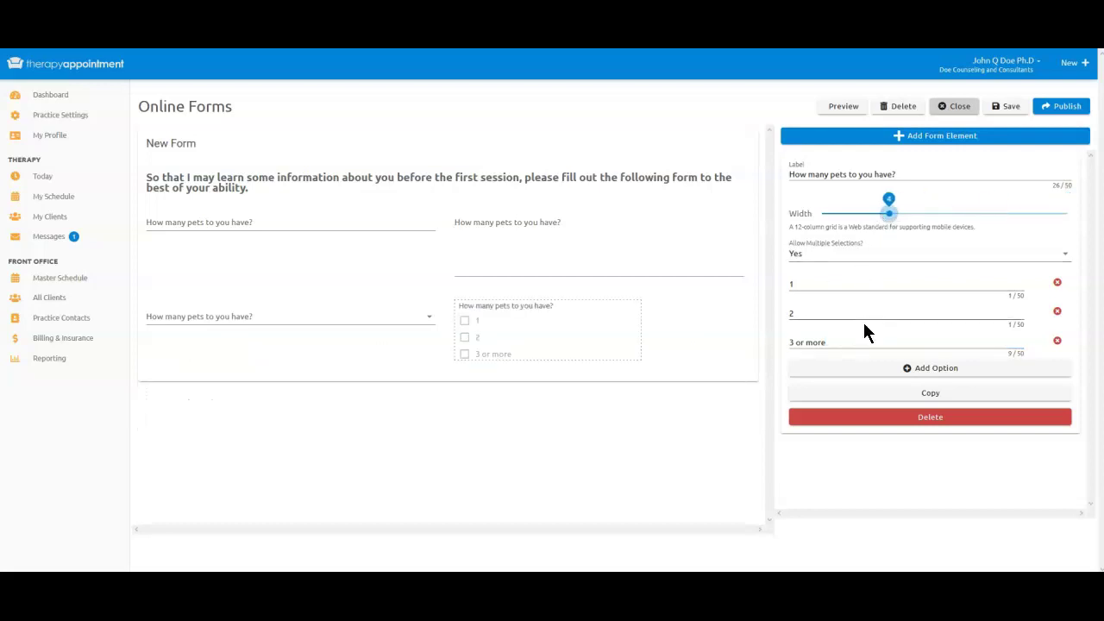
Duplicate the pets checkbox list and relabel the copy "How many children do you have?".
{"action": "left_click", "coordinate": [921, 396]}
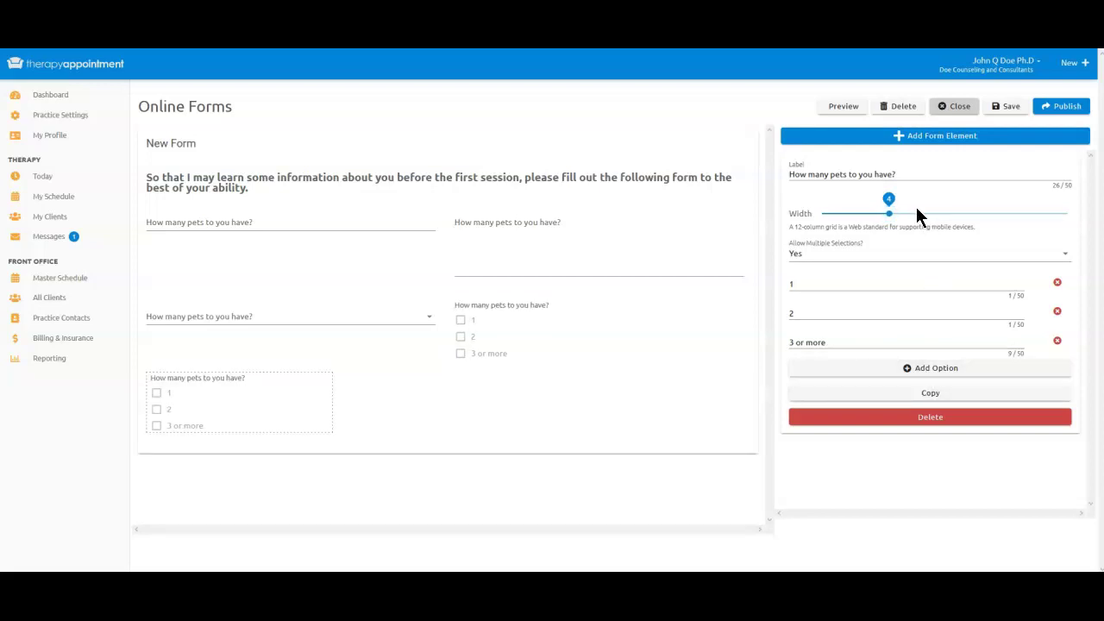
{"action": "left_click_drag", "start_coordinate": [912, 175], "coordinate": [768, 176]}
{"action": "type", "text": "H"}
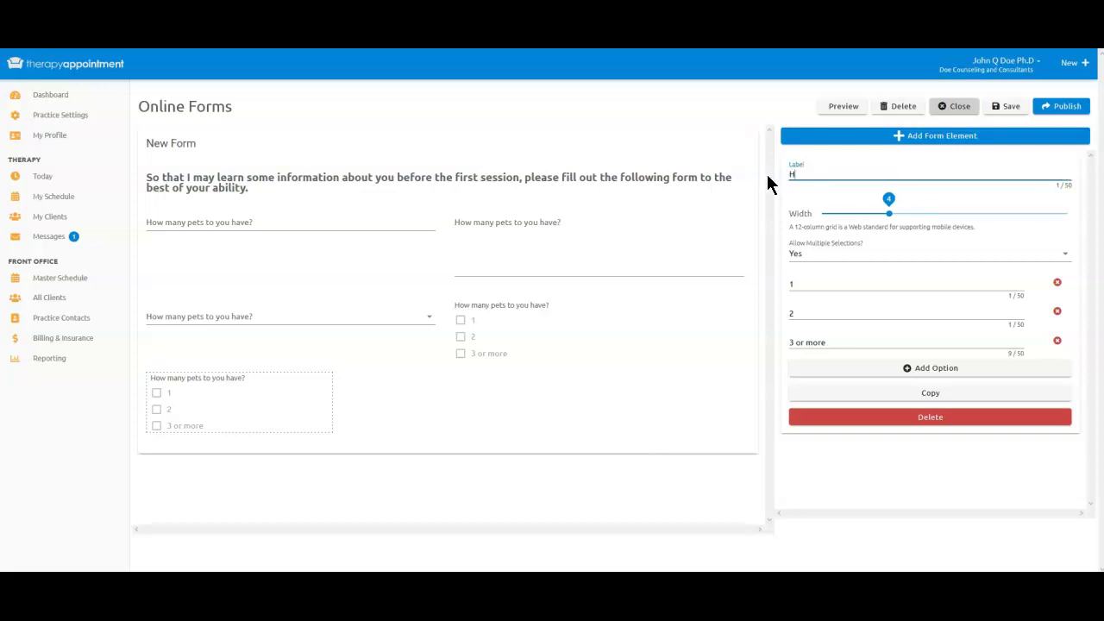
{"action": "type", "text": "ow many children do you have?"}
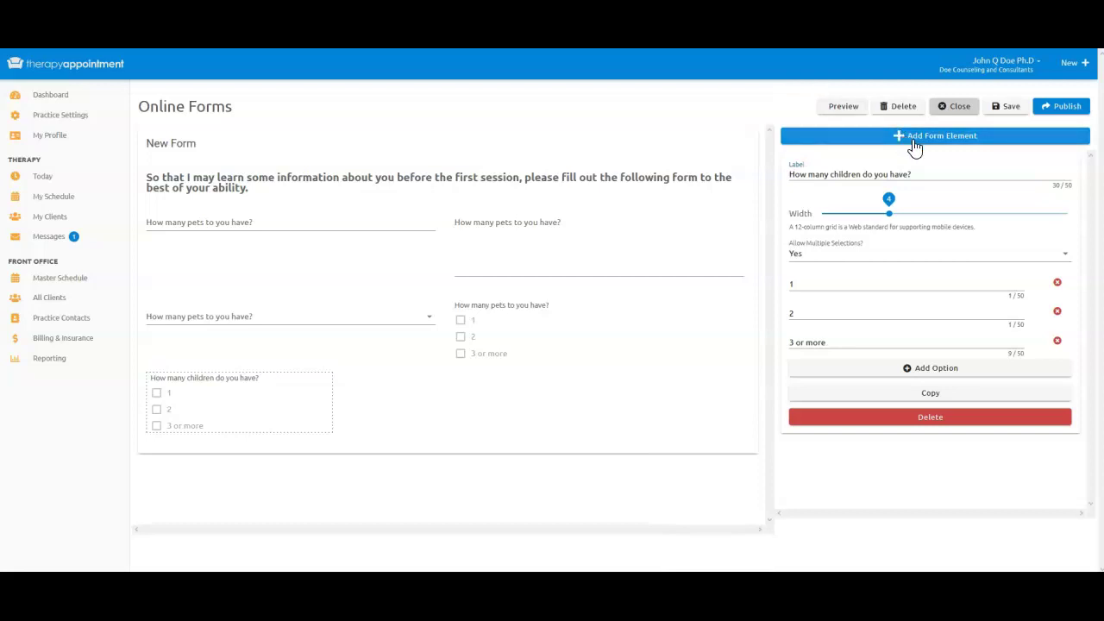
Add a Range (i.e. 1-5) element below the children checkbox list.
{"action": "left_click", "coordinate": [915, 138]}
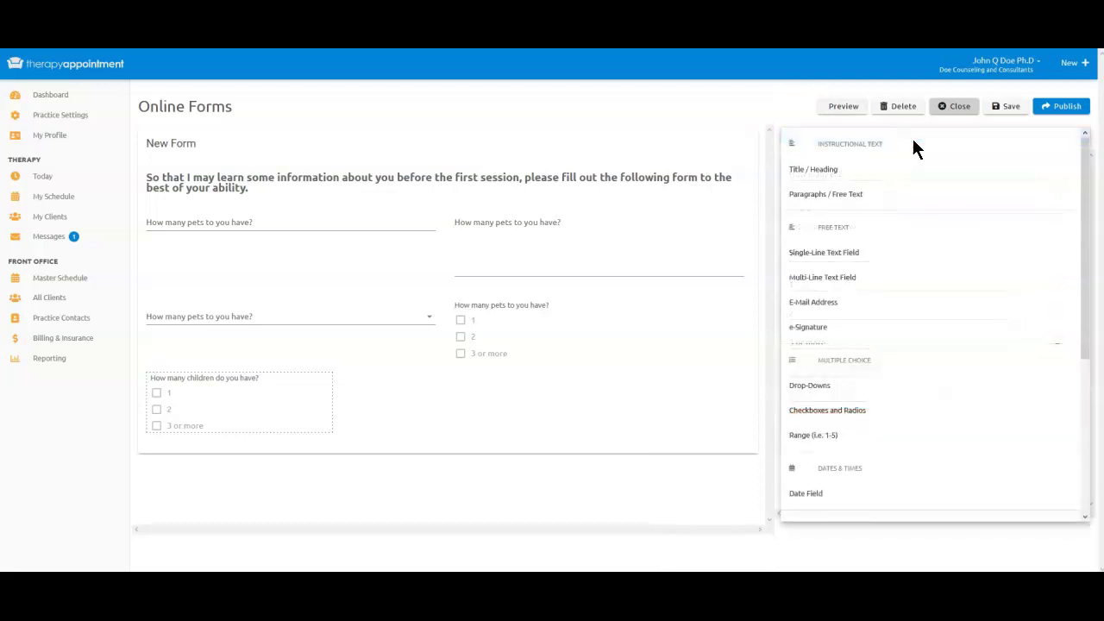
{"action": "left_click", "coordinate": [821, 439]}
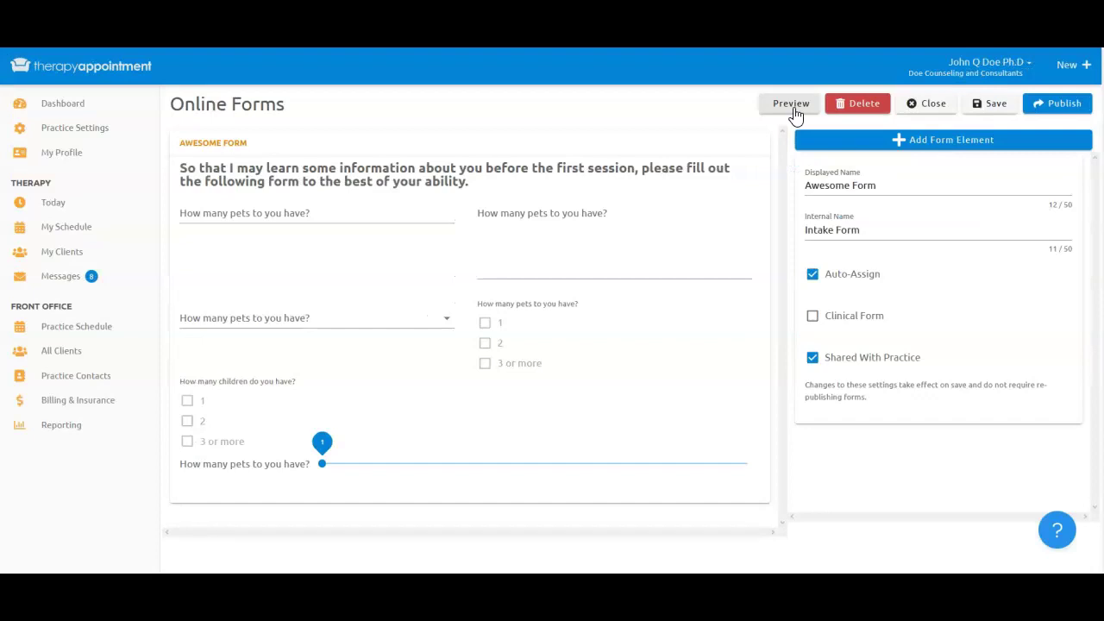
Preview the form, try its single-line text field and drop-down, and return to editing.
{"action": "left_click", "coordinate": [791, 104]}
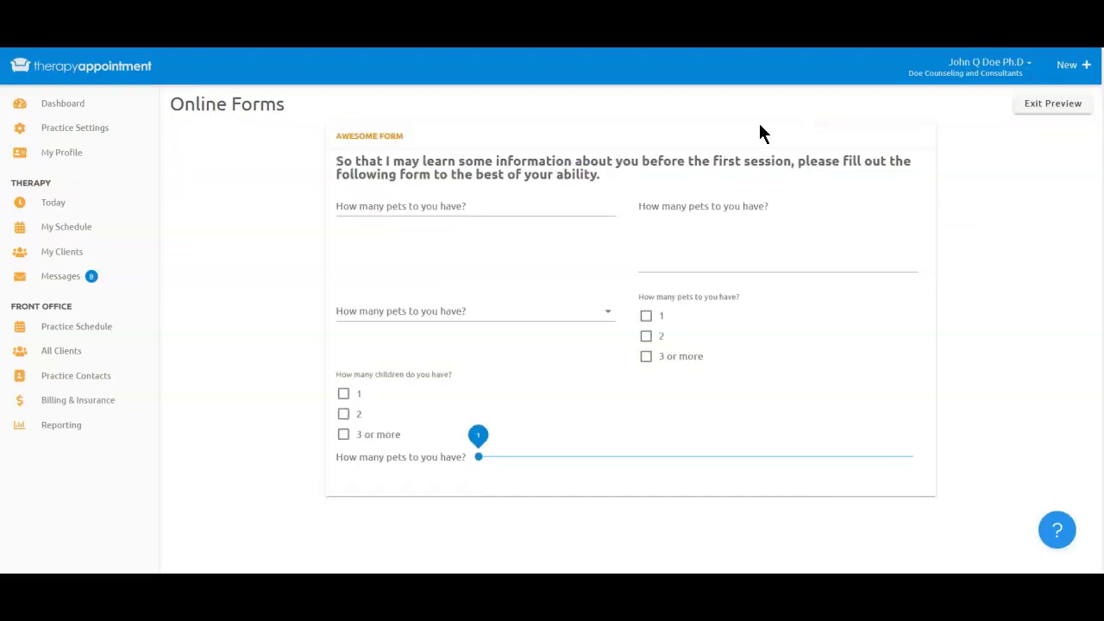
{"action": "left_click", "coordinate": [443, 207]}
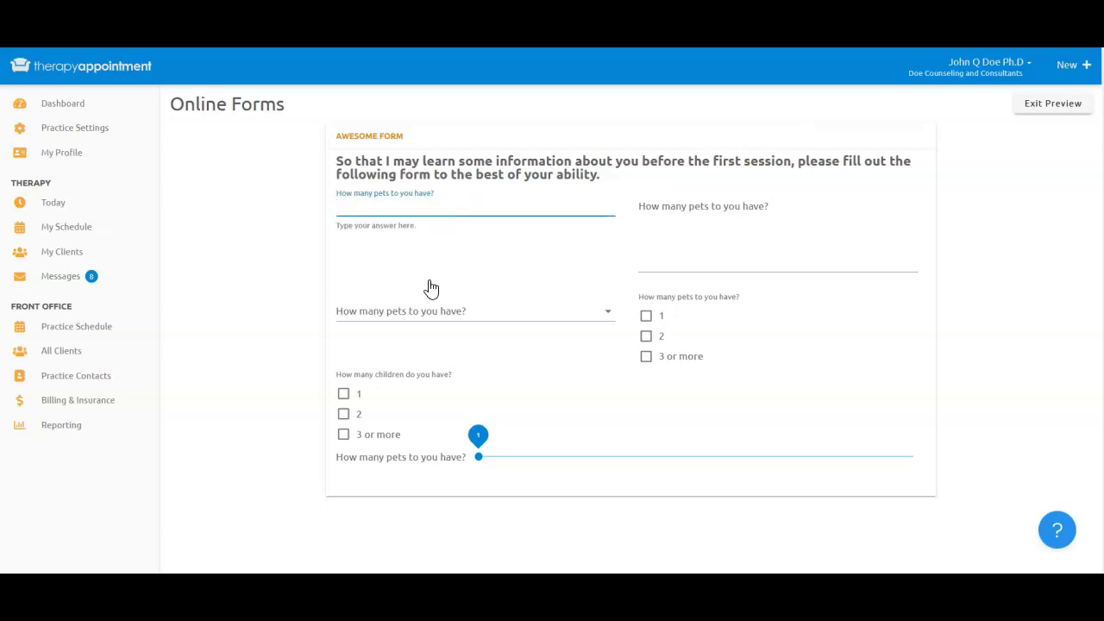
{"action": "left_click", "coordinate": [427, 319]}
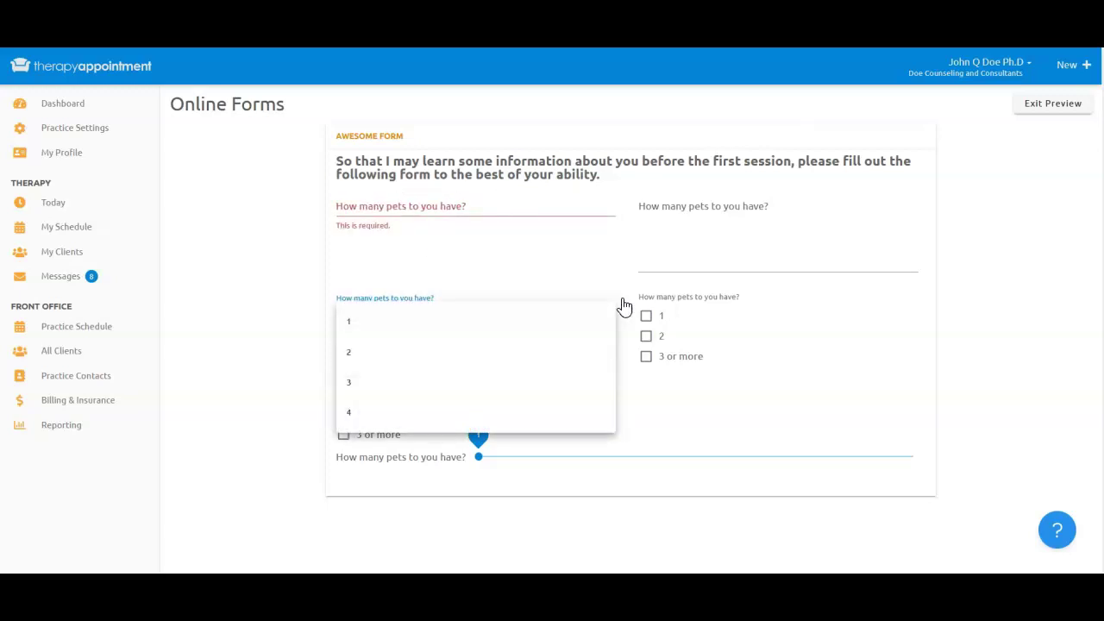
{"action": "left_click", "coordinate": [652, 306]}
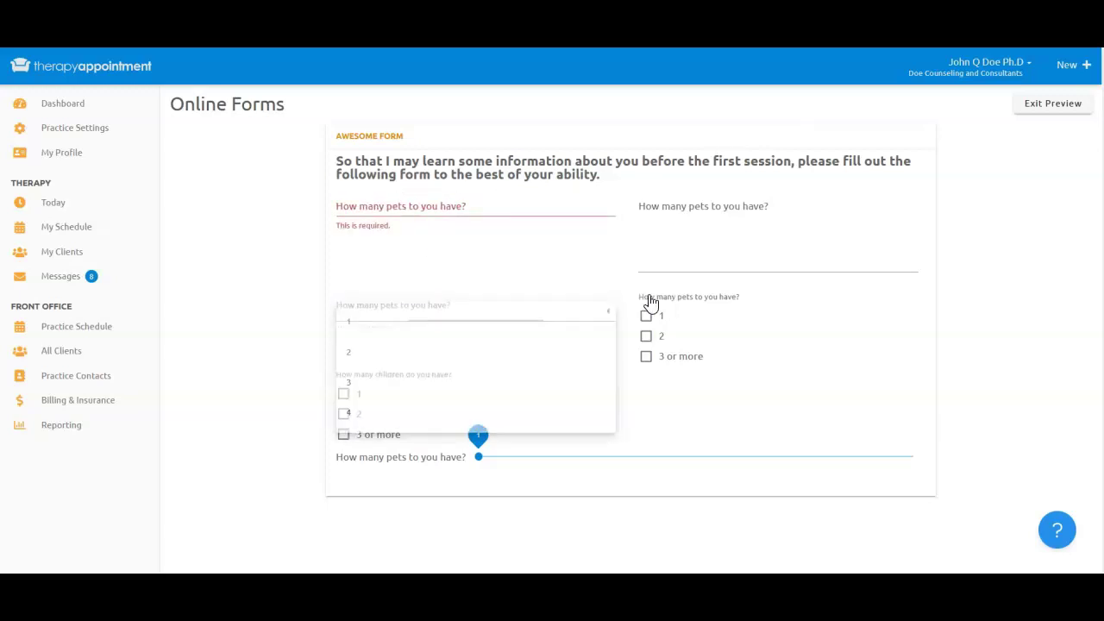
{"action": "left_click", "coordinate": [1042, 112]}
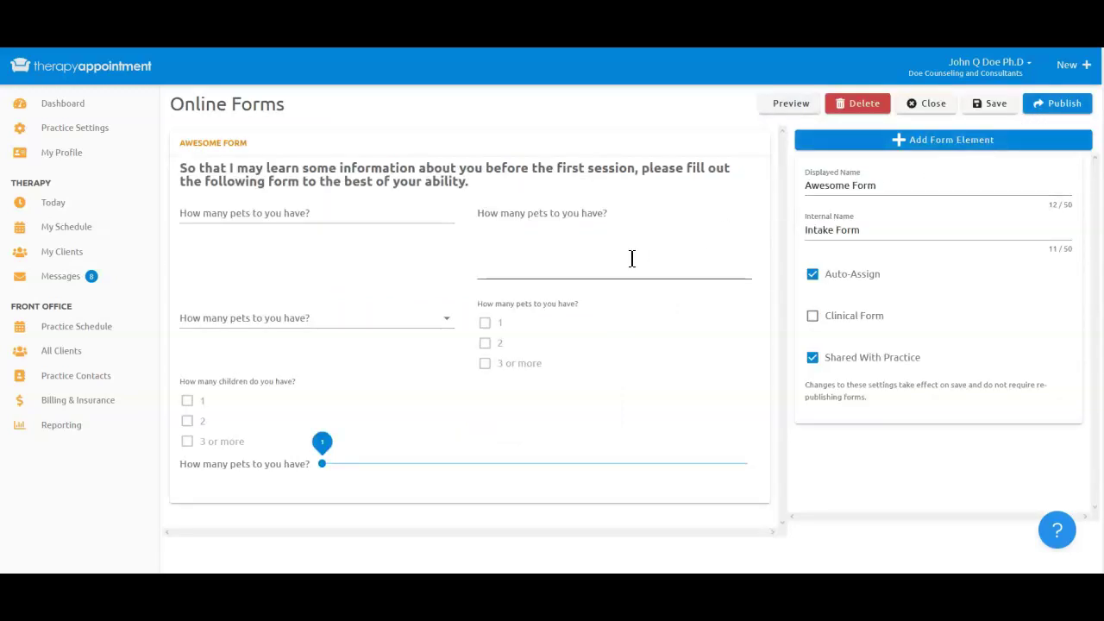
Remove "or more" from the pets checkbox list's third option, and delete that checkbox list.
{"action": "left_click", "coordinate": [513, 322]}
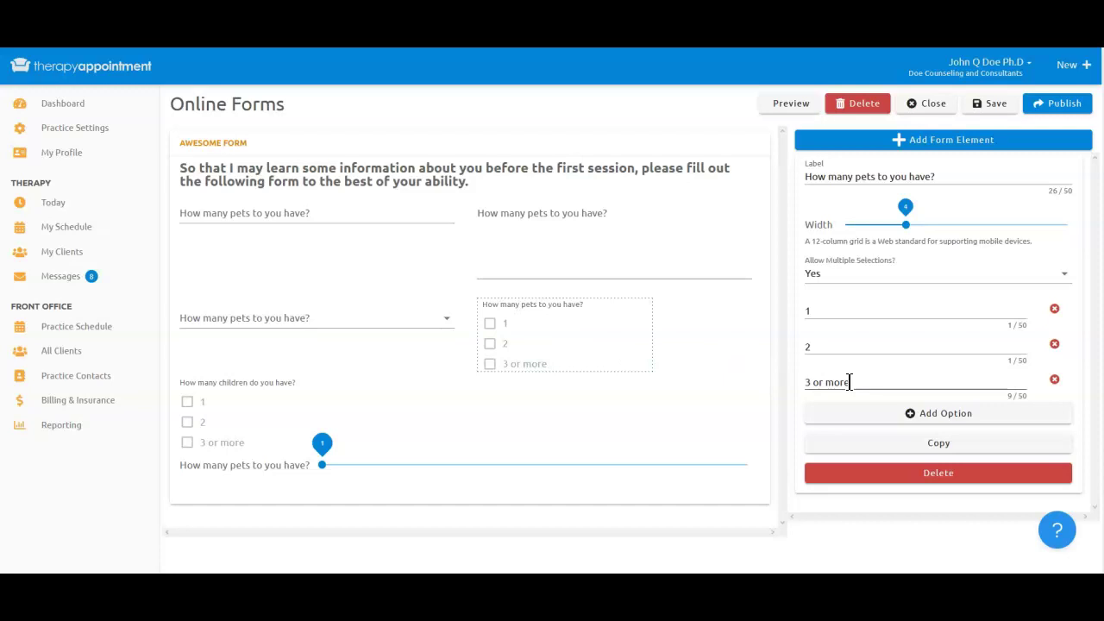
{"action": "left_click_drag", "start_coordinate": [850, 382], "coordinate": [813, 384]}
{"action": "key", "text": "BackSpace"}
{"action": "left_click", "coordinate": [516, 348]}
{"action": "left_click", "coordinate": [905, 475]}
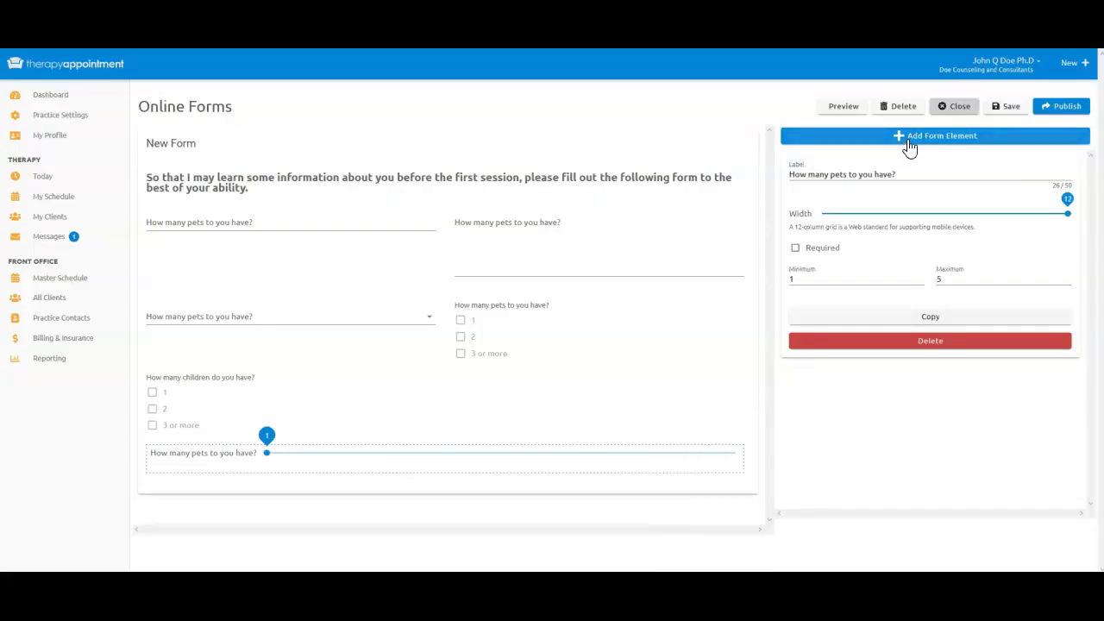
Add an e-Signature element and a Date Field below the pets range slider.
{"action": "left_click", "coordinate": [907, 141]}
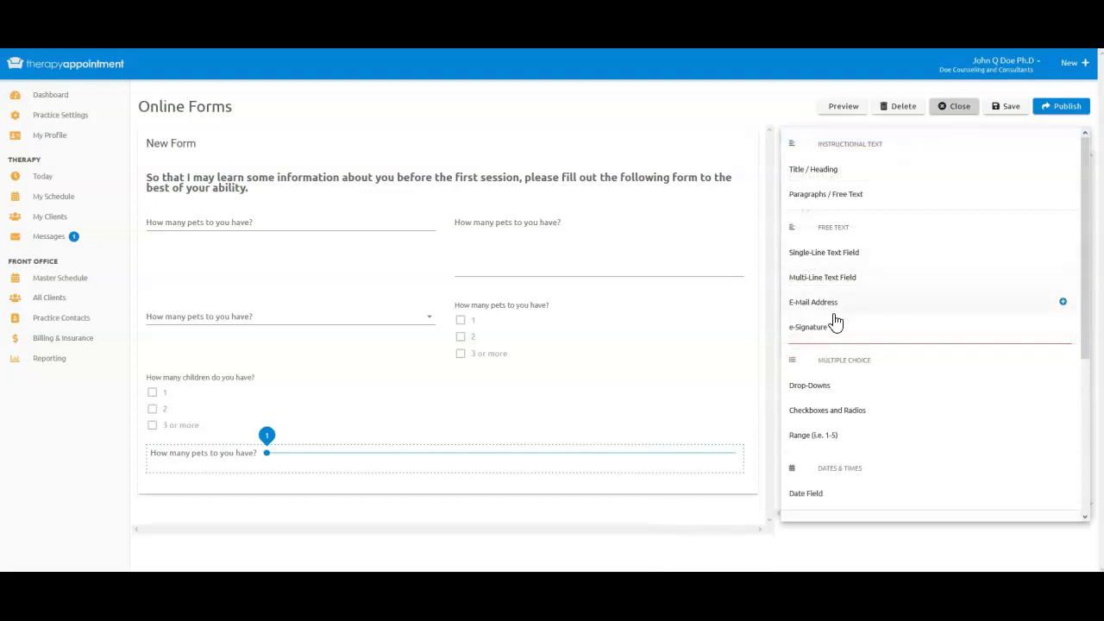
{"action": "left_click", "coordinate": [818, 333]}
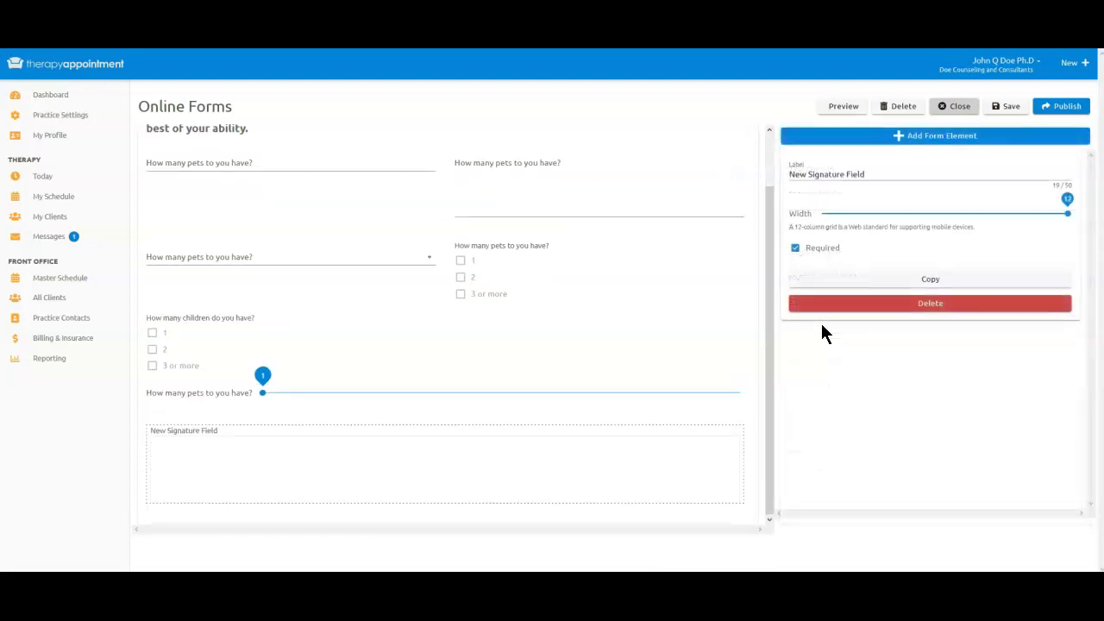
{"action": "left_click", "coordinate": [922, 138]}
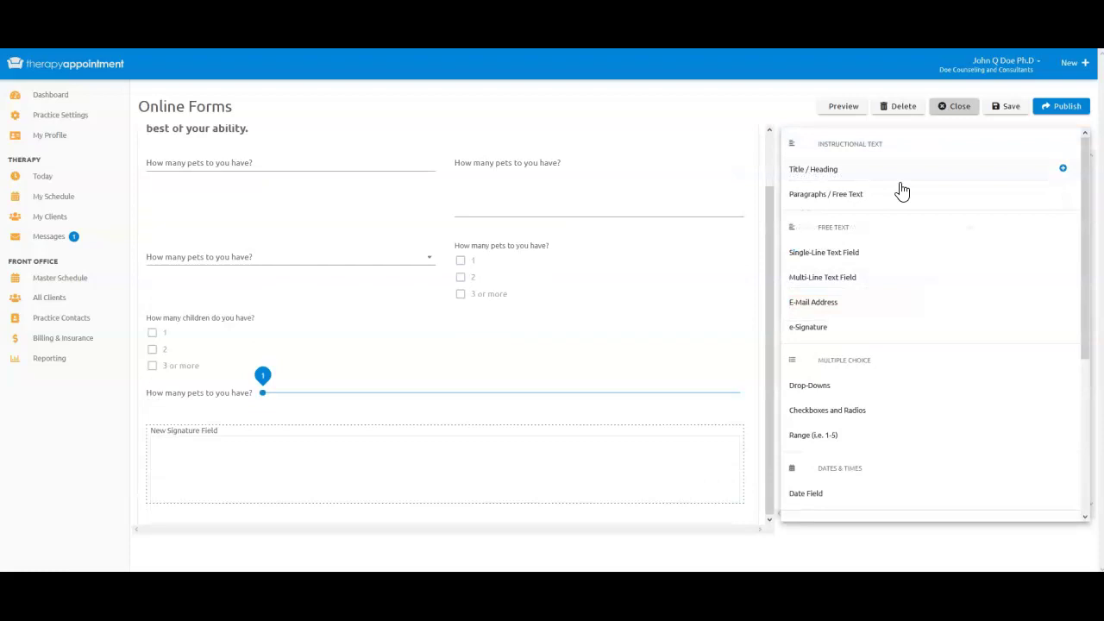
{"action": "scroll", "coordinate": [825, 443], "scroll_direction": "down", "scroll_amount": 1}
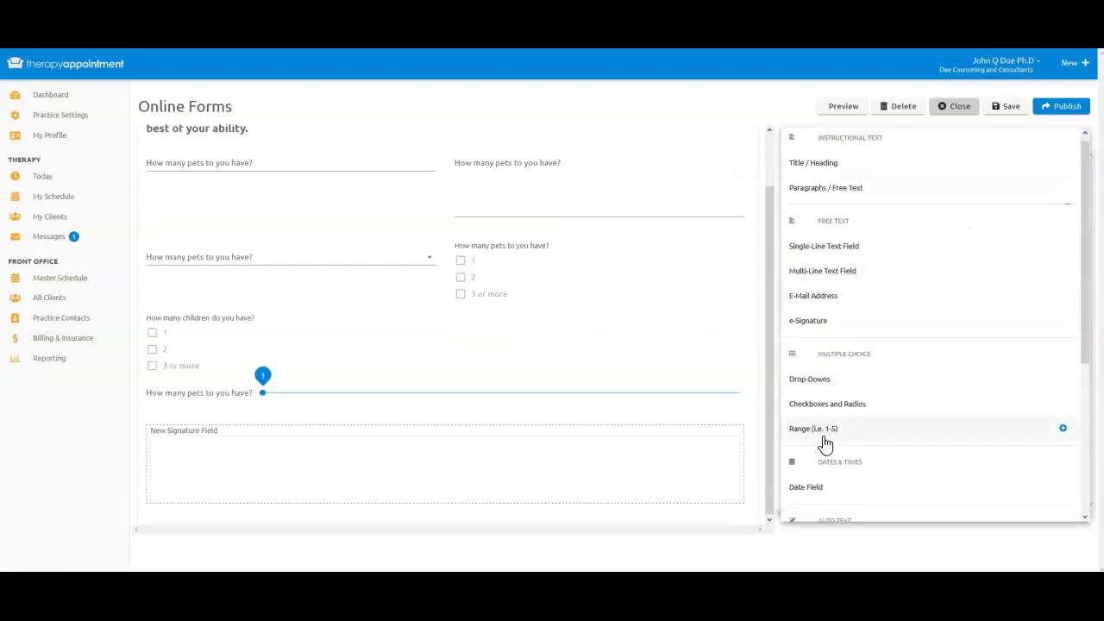
{"action": "left_click", "coordinate": [812, 449]}
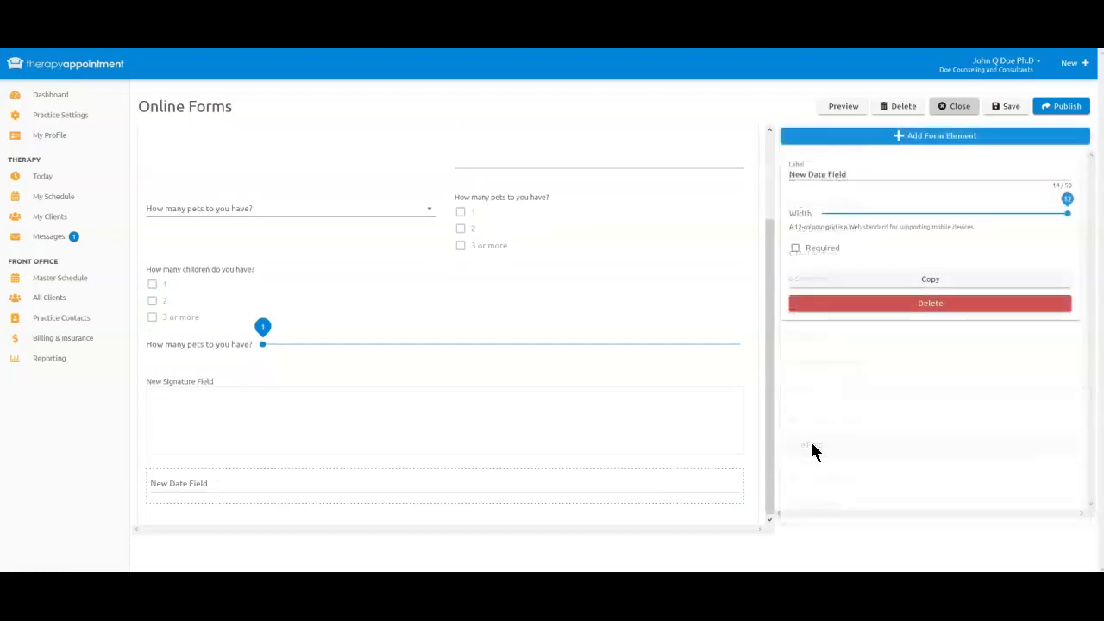
Add the auto text elements Client Legal Name (First, Last) and Client Date of Birth below the date field.
{"action": "left_click", "coordinate": [899, 140]}
{"action": "scroll", "coordinate": [887, 360], "scroll_direction": "down", "scroll_amount": 3}
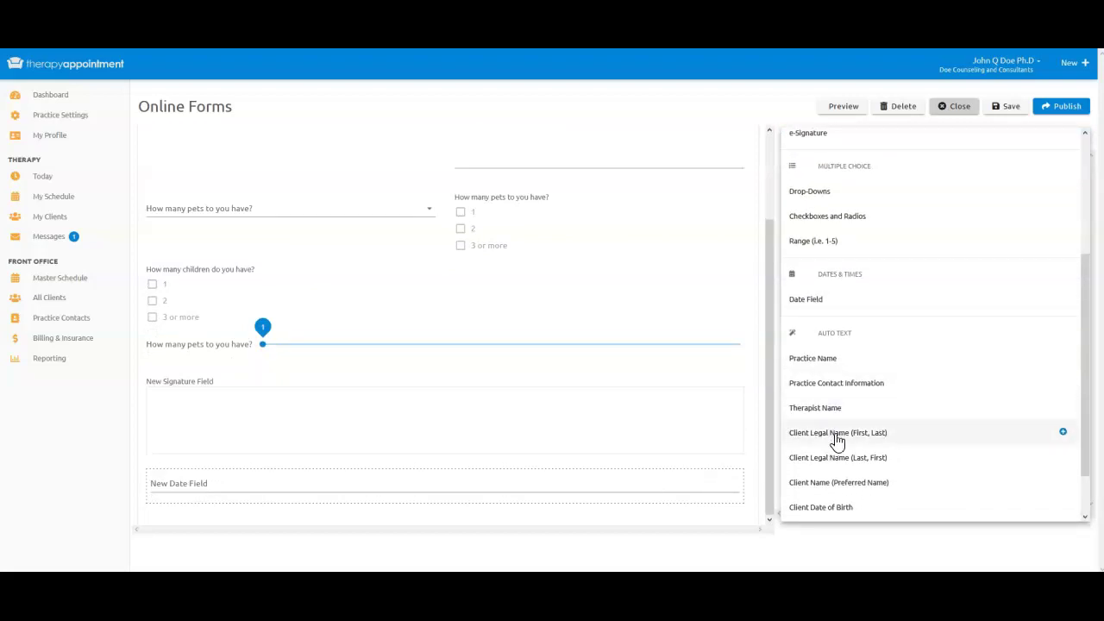
{"action": "left_click", "coordinate": [837, 438]}
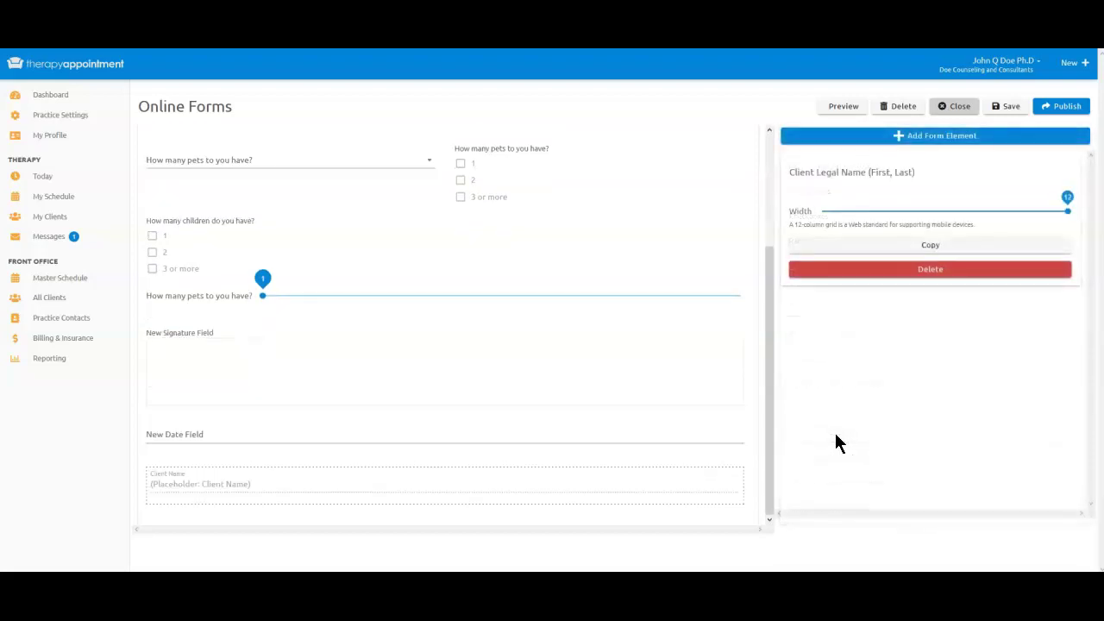
{"action": "left_click", "coordinate": [910, 140]}
{"action": "left_click", "coordinate": [830, 507]}
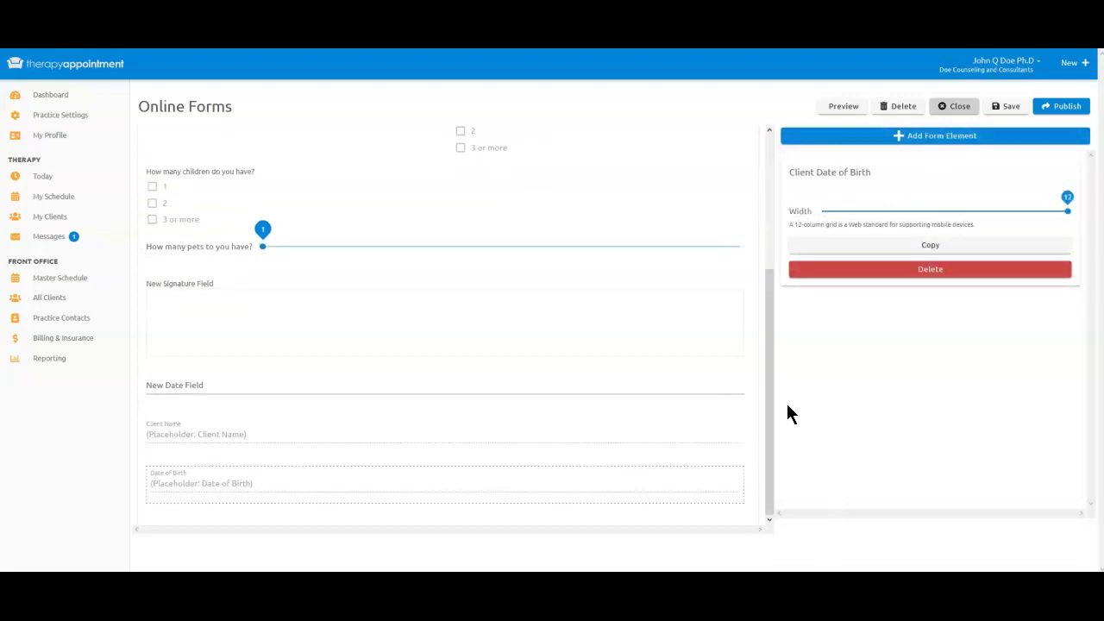
Set the widths of the client name and date of birth elements to 6 columns each.
{"action": "left_click", "coordinate": [330, 437]}
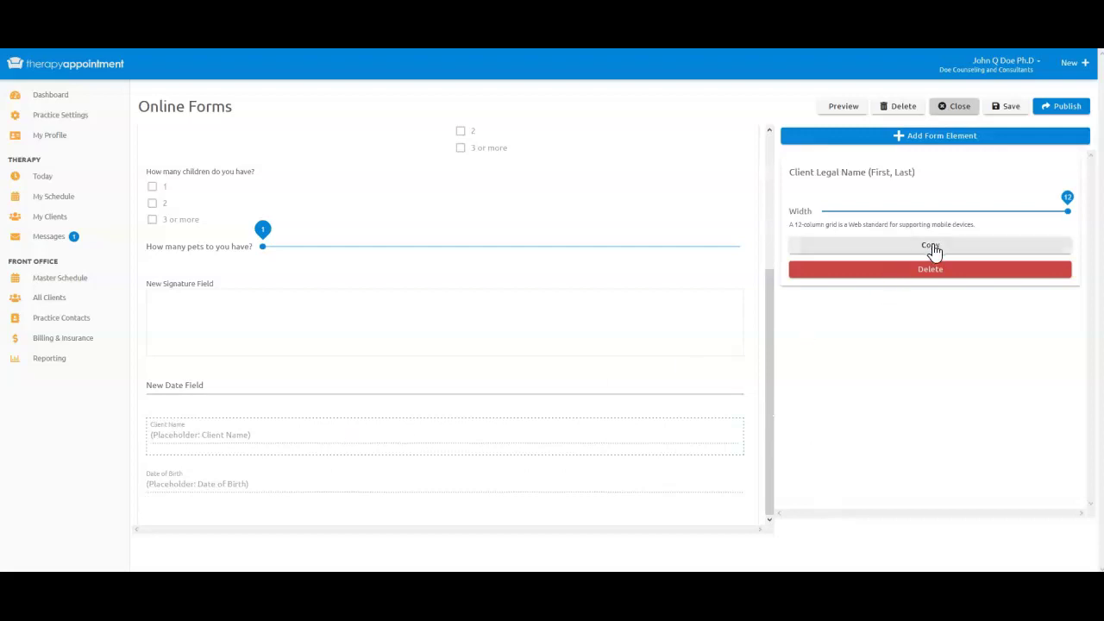
{"action": "left_click", "coordinate": [935, 211]}
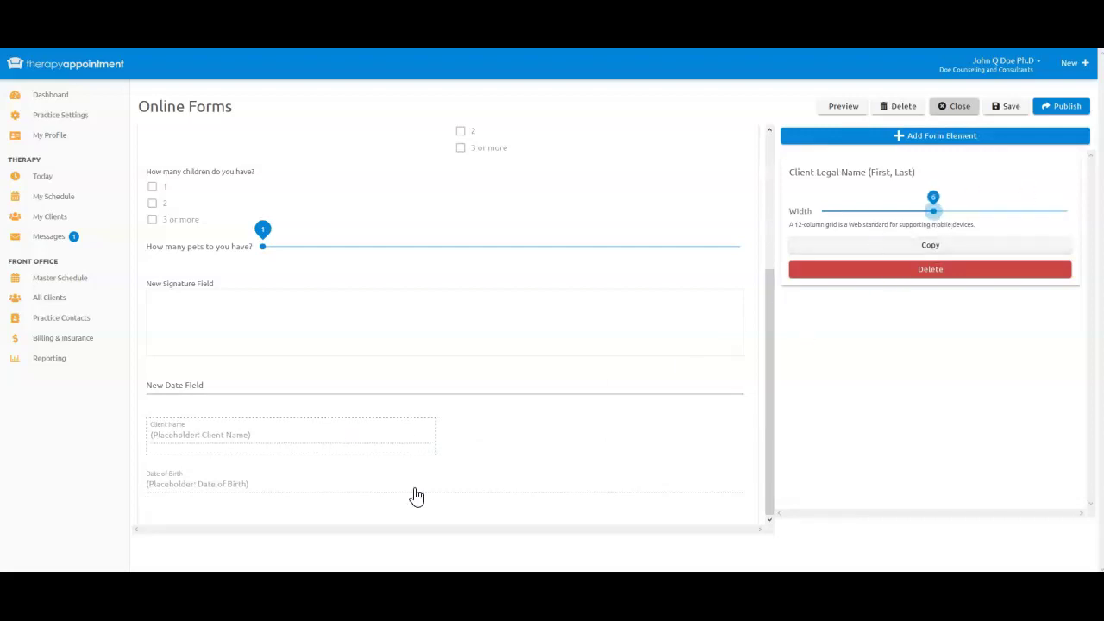
{"action": "left_click", "coordinate": [308, 499]}
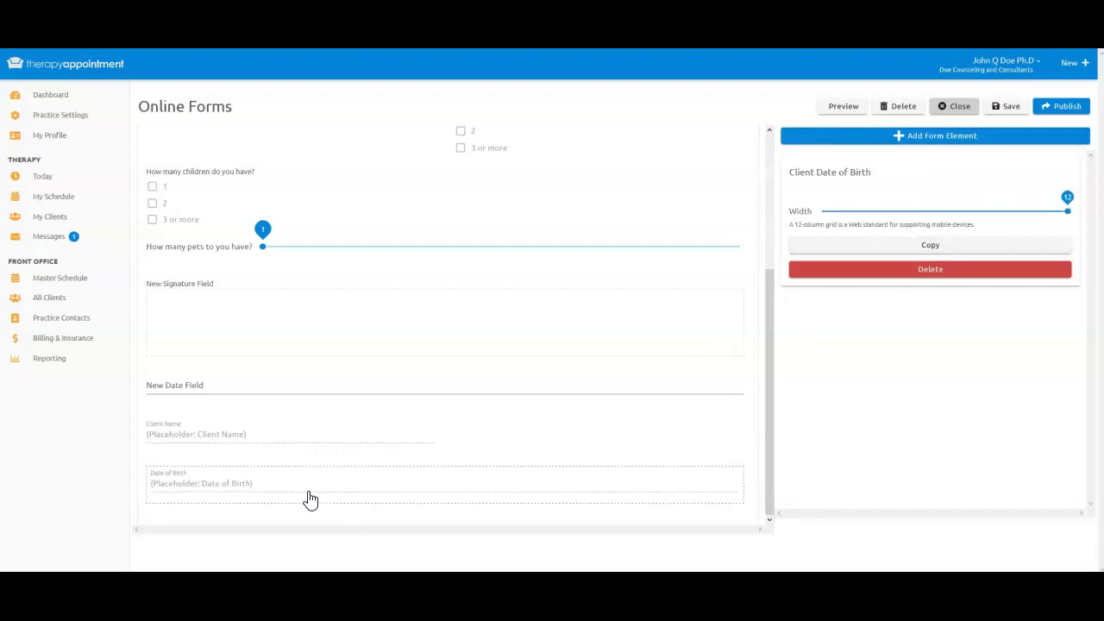
{"action": "left_click", "coordinate": [935, 210]}
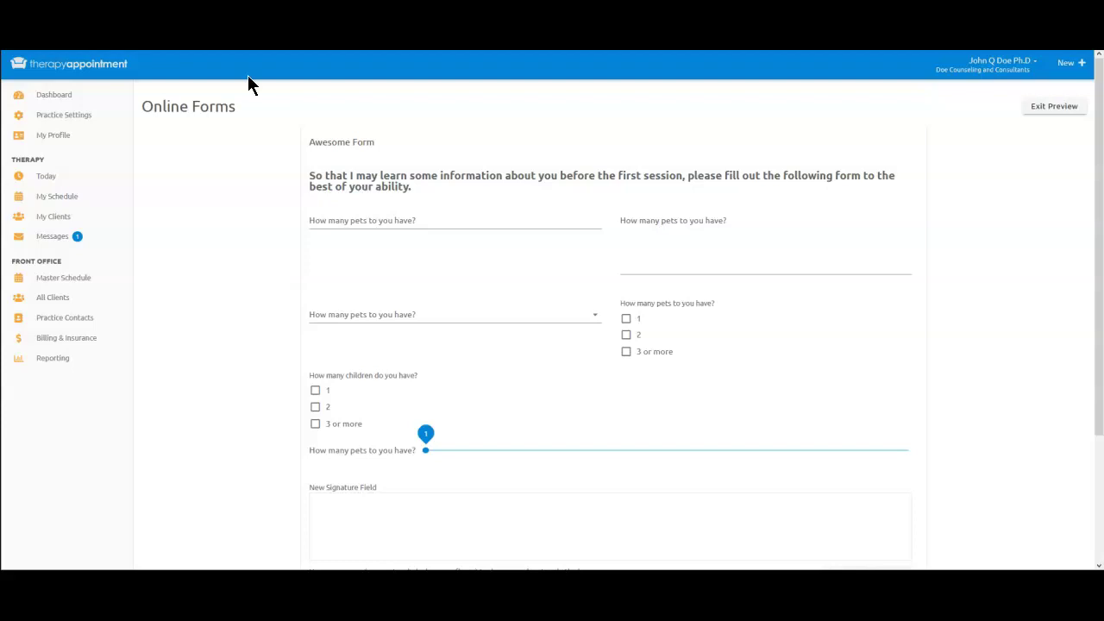
Exit the preview, save the form, then toggle its Clinical Form setting and save again.
{"action": "left_click", "coordinate": [1069, 111]}
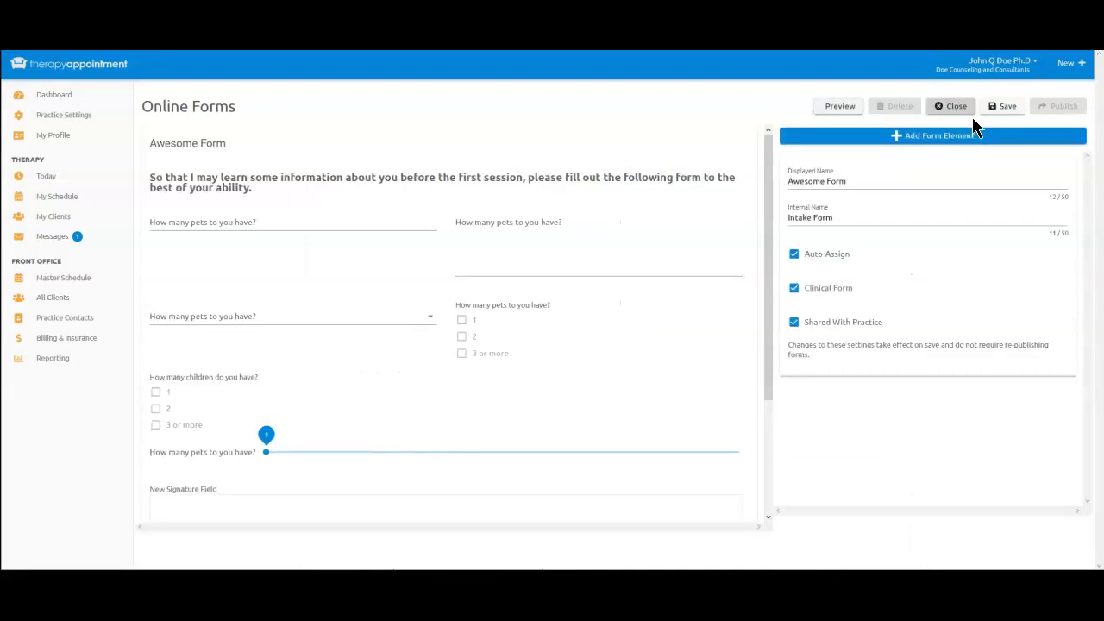
{"action": "left_click", "coordinate": [1000, 107]}
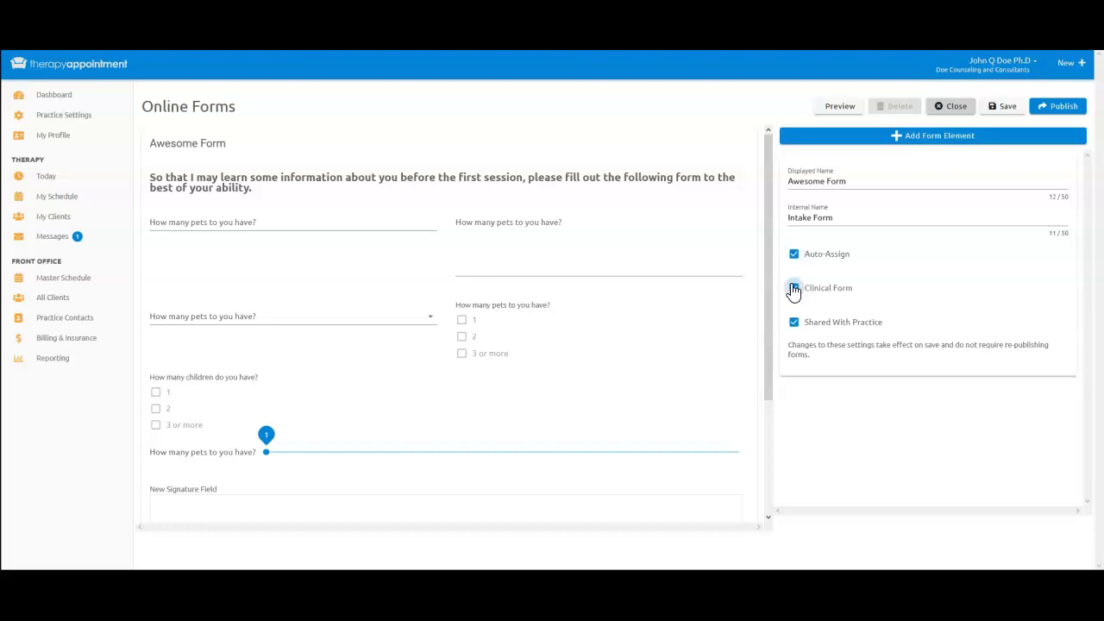
{"action": "left_click", "coordinate": [794, 294]}
{"action": "left_click", "coordinate": [1006, 109]}
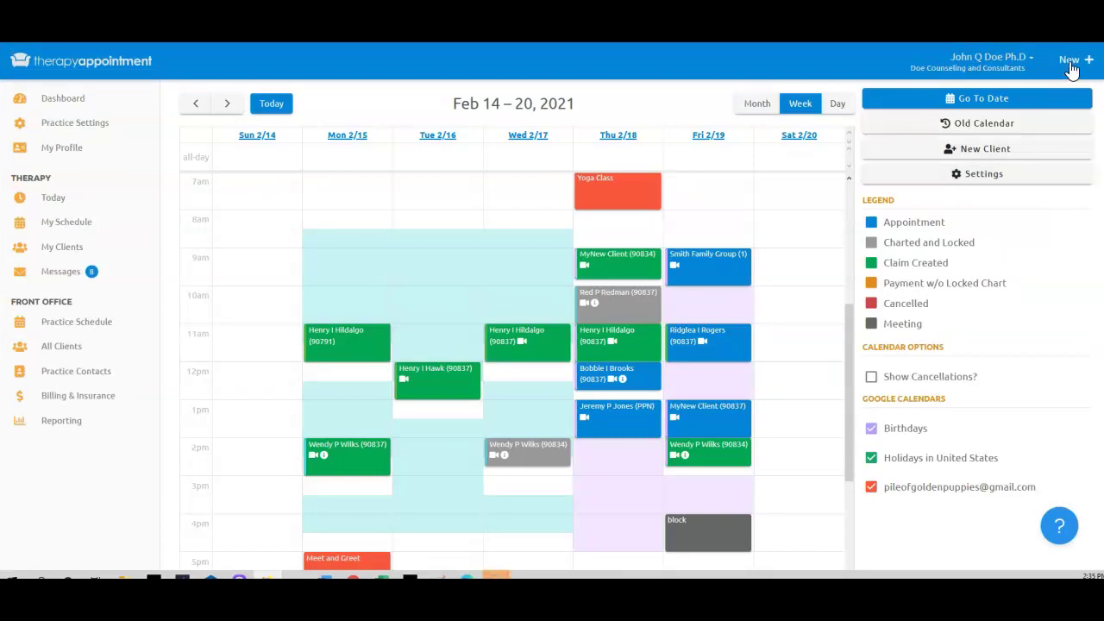
Start a new client record for a therapist and examine which online forms are automatically assigned.
{"action": "left_click", "coordinate": [1070, 62]}
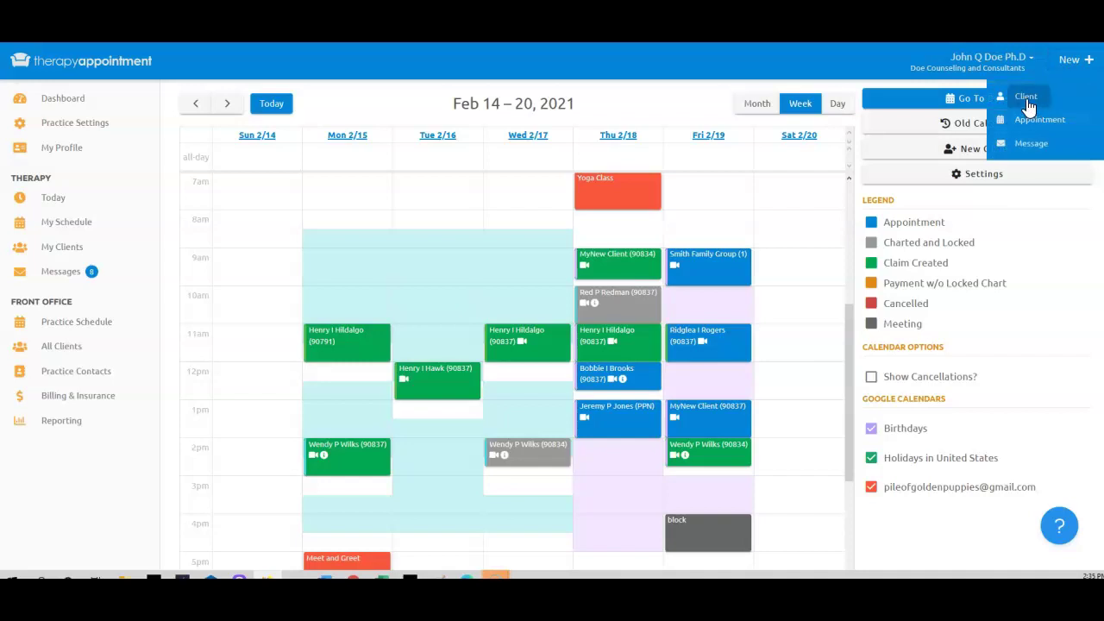
{"action": "left_click", "coordinate": [1026, 100]}
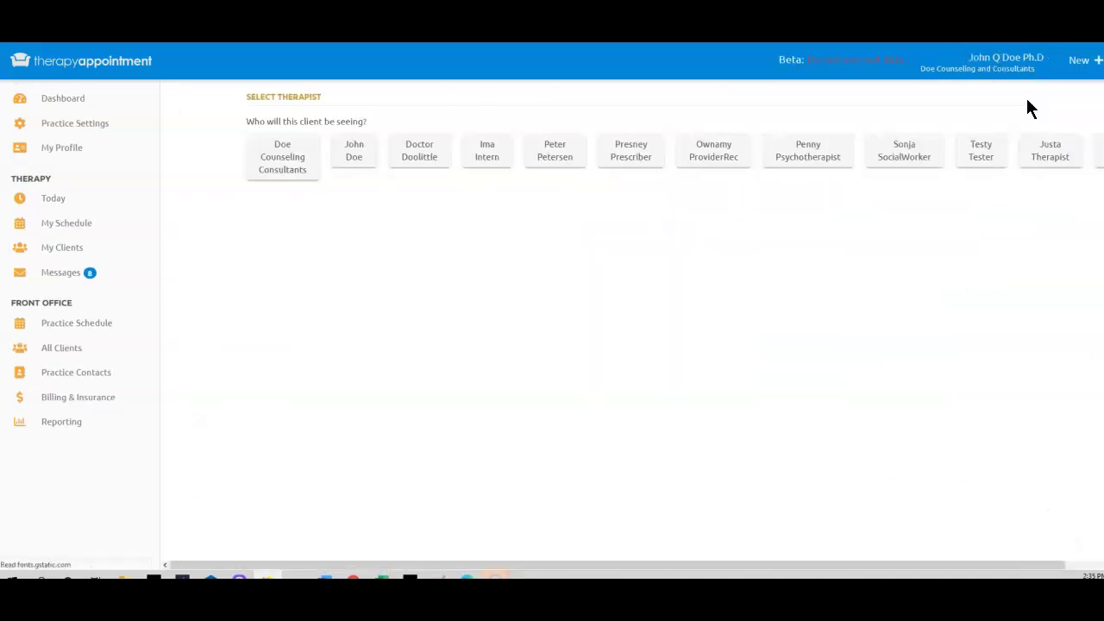
{"action": "left_click", "coordinate": [447, 163]}
{"action": "scroll", "coordinate": [420, 422], "scroll_direction": "down", "scroll_amount": 1}
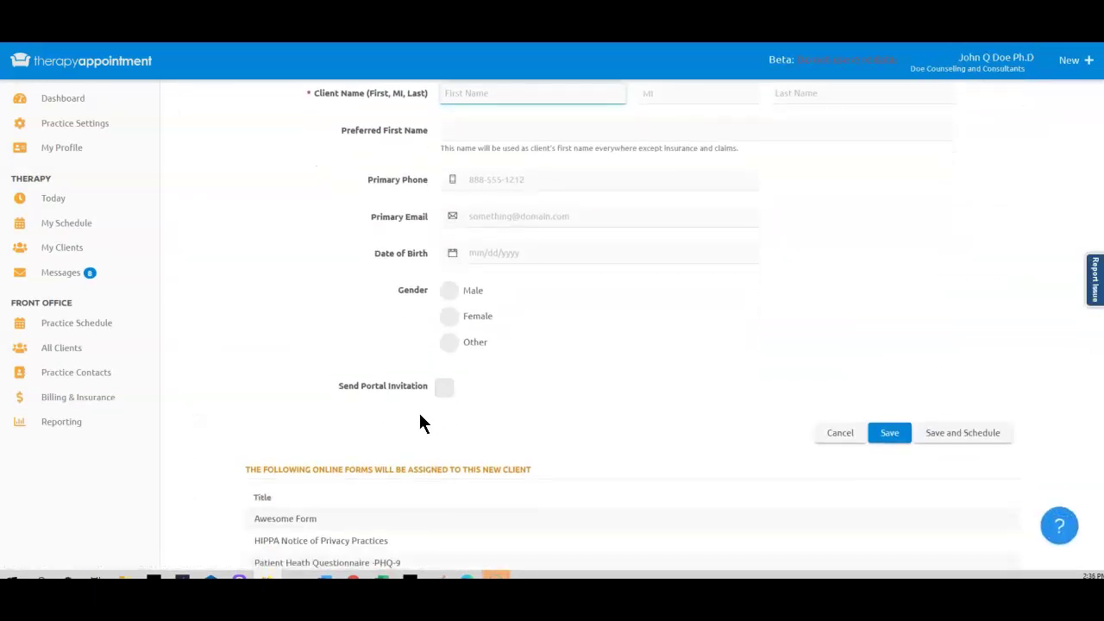
{"action": "scroll", "coordinate": [420, 423], "scroll_direction": "down", "scroll_amount": 1}
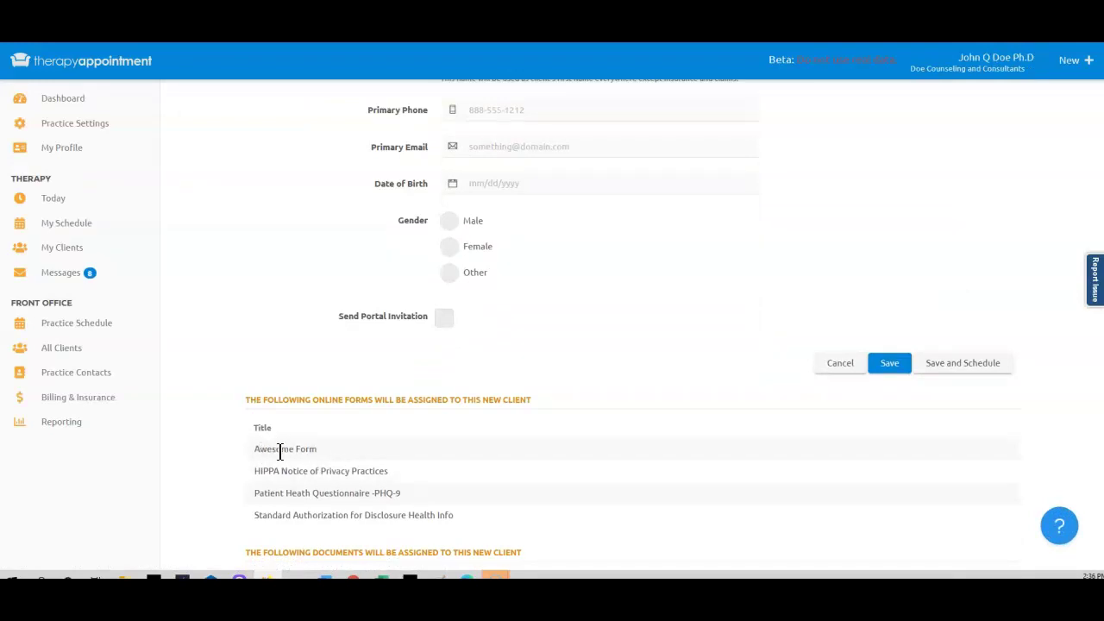
Open the documents and forms of an existing client from the client list.
{"action": "left_click", "coordinate": [69, 250]}
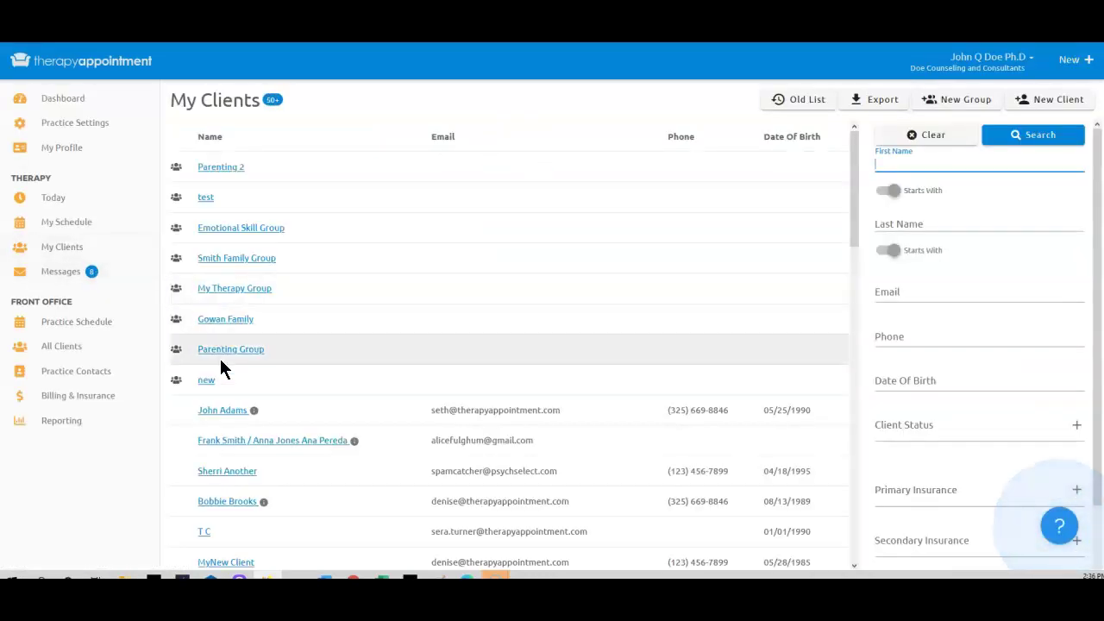
{"action": "left_click", "coordinate": [226, 503]}
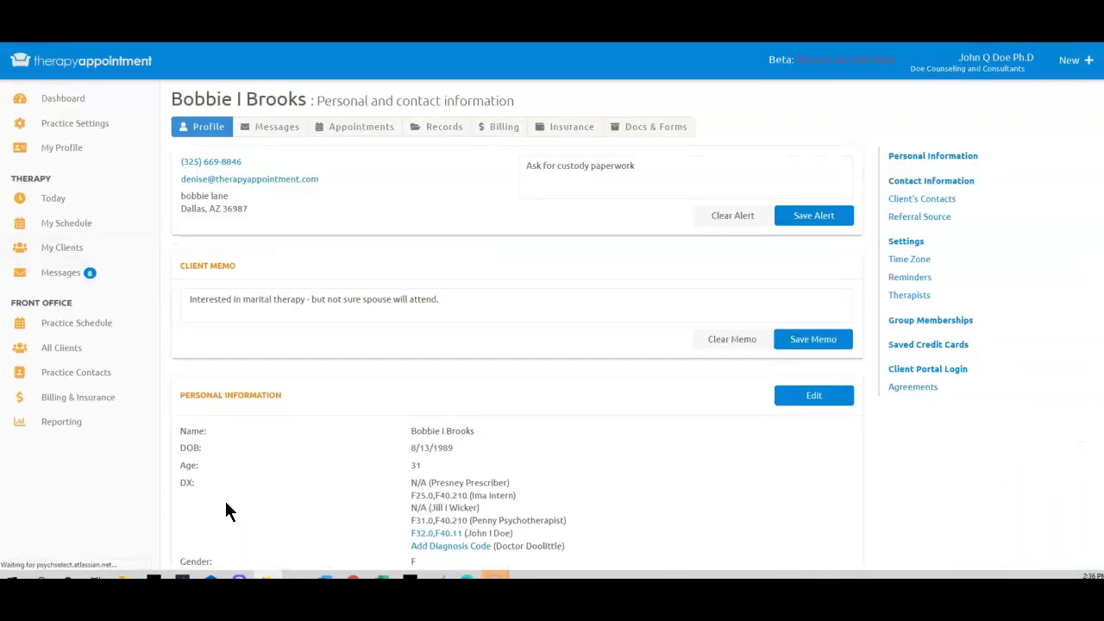
{"action": "left_click", "coordinate": [652, 140]}
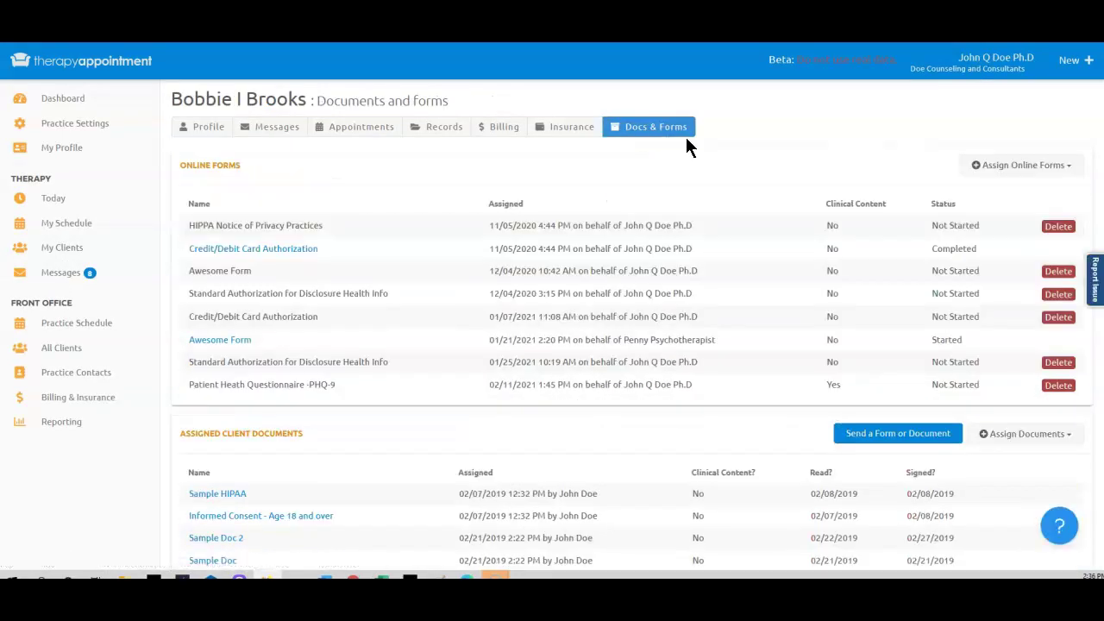
Assign the online form "Awesome Form" to the client on behalf of the LCSW therapist.
{"action": "left_click", "coordinate": [1000, 167]}
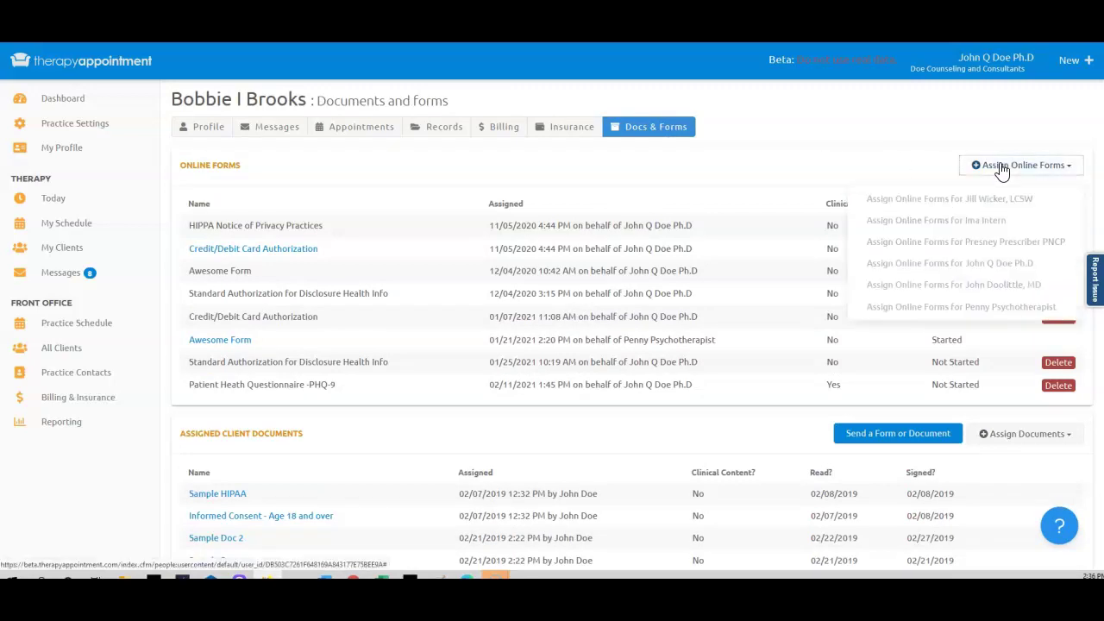
{"action": "left_click", "coordinate": [957, 200]}
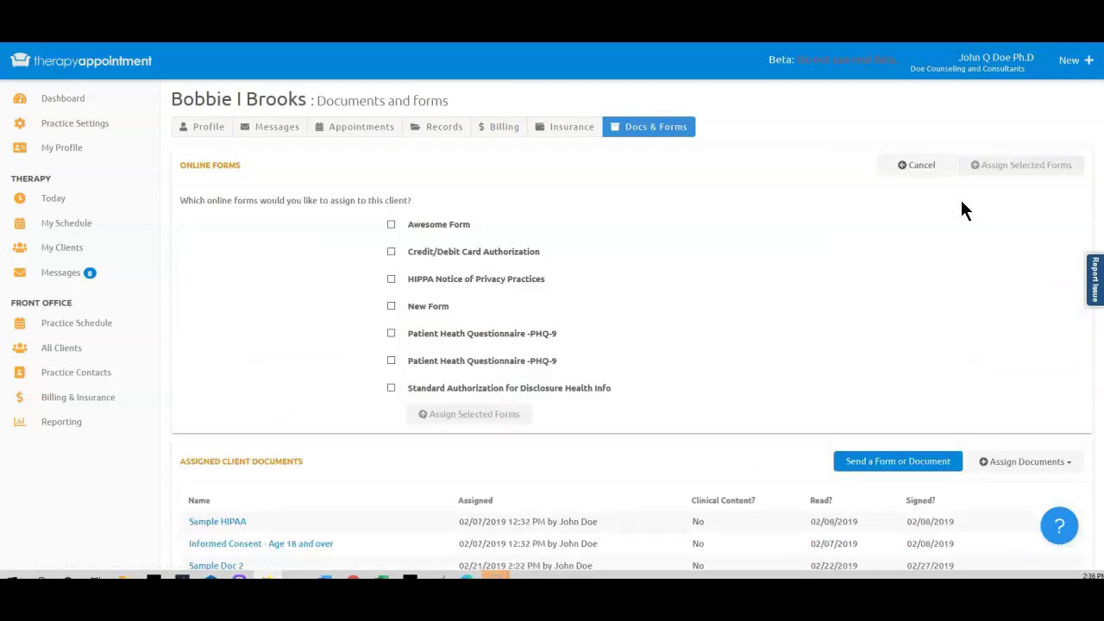
{"action": "left_click", "coordinate": [392, 226]}
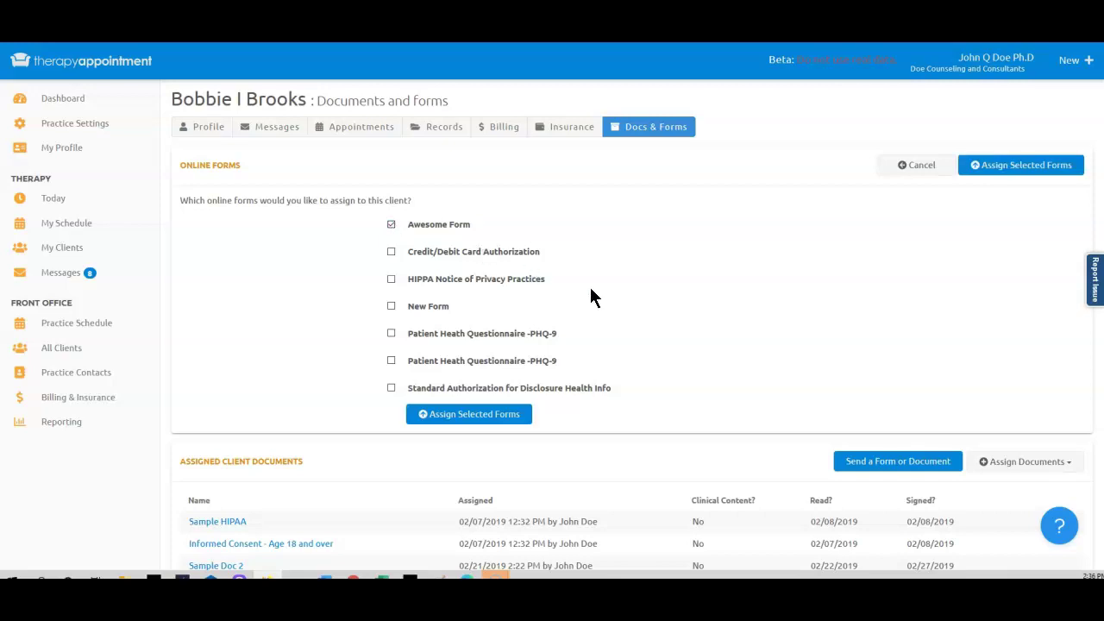
{"action": "left_click", "coordinate": [505, 415]}
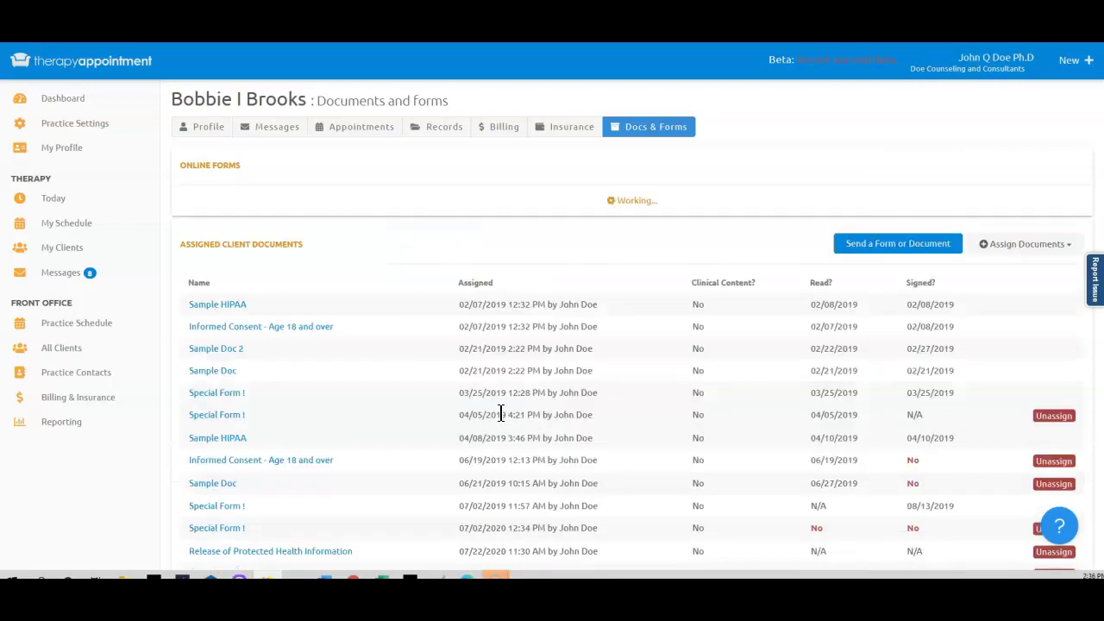